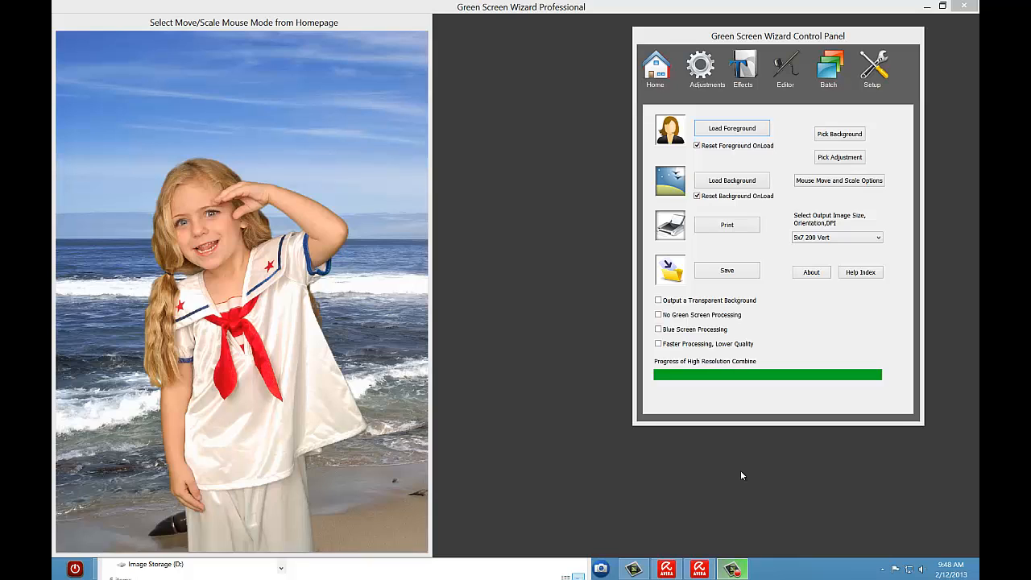
# Open the batch email page and review the SMTP server configuration without changing it.
pyautogui.click(828, 78)
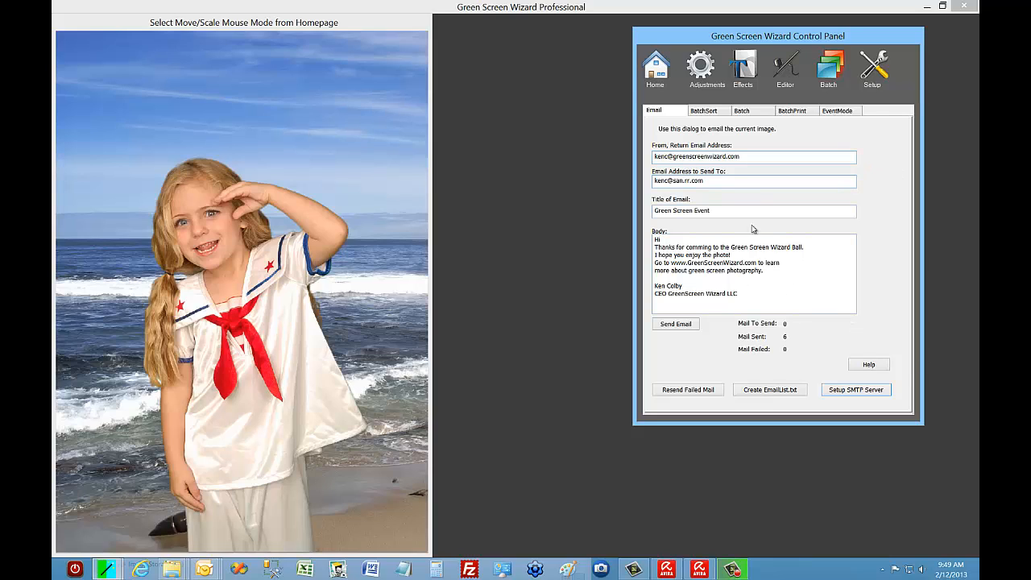
pyautogui.click(852, 393)
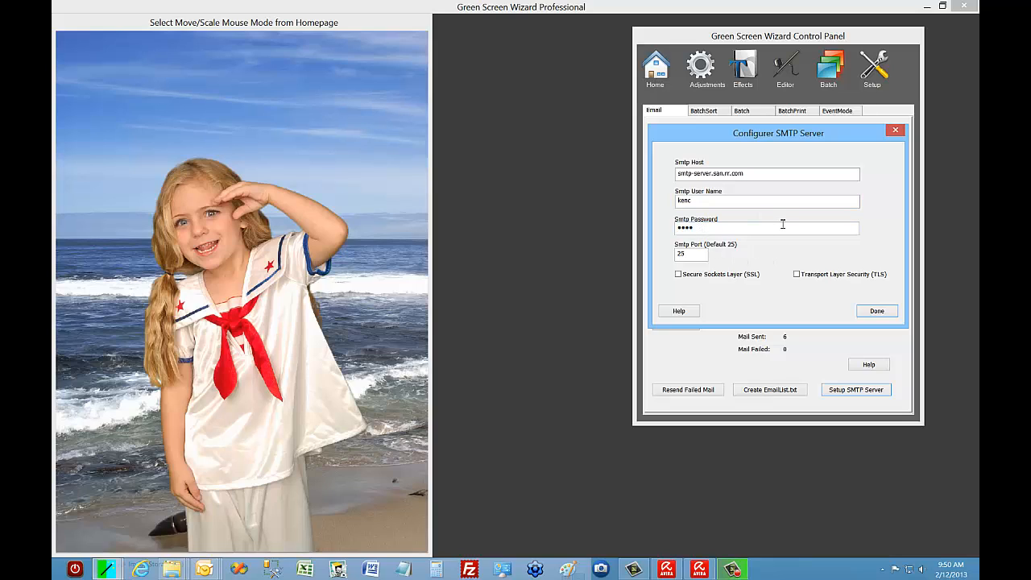
pyautogui.click(877, 312)
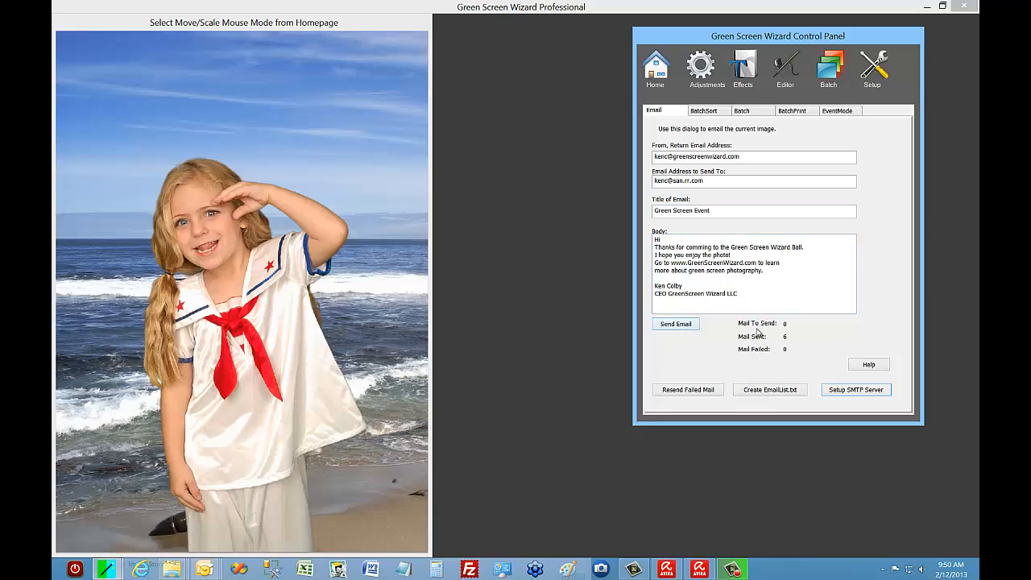
# Email the current image, and view the JPG attachment of the received "Green Screen Event" message in Outlook.
pyautogui.click(683, 329)
pyautogui.click(927, 6)
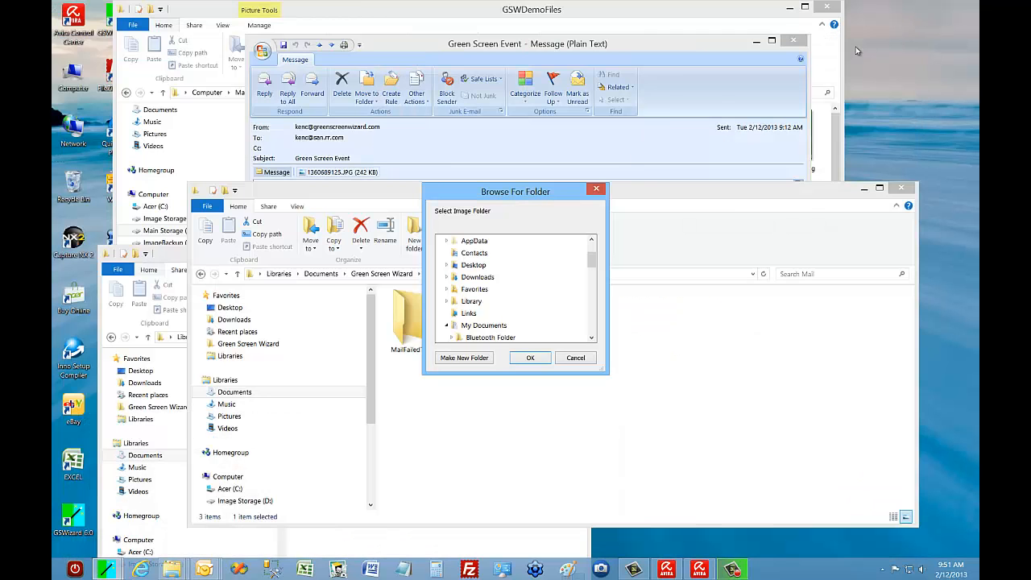
pyautogui.click(525, 63)
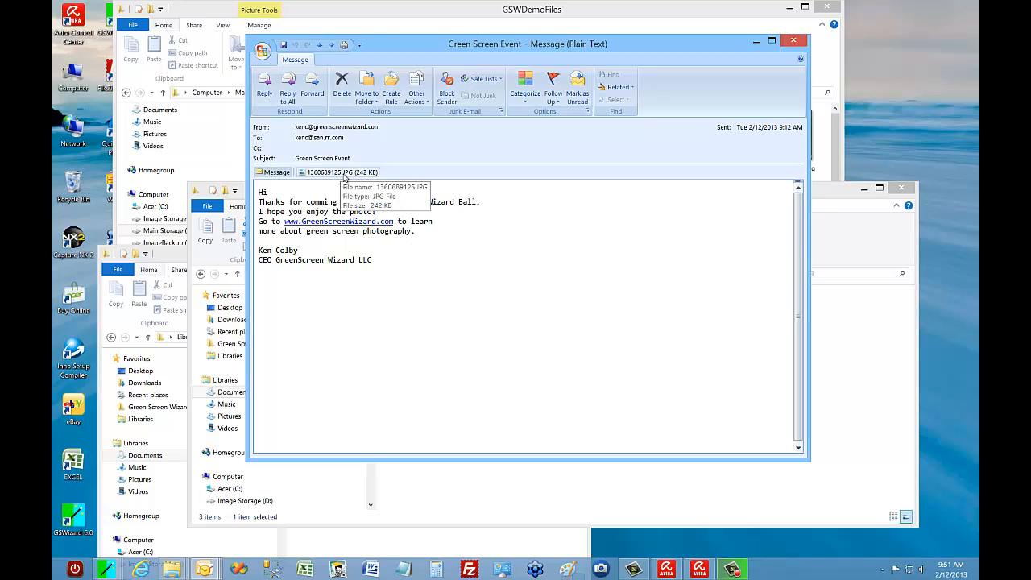
pyautogui.click(343, 174)
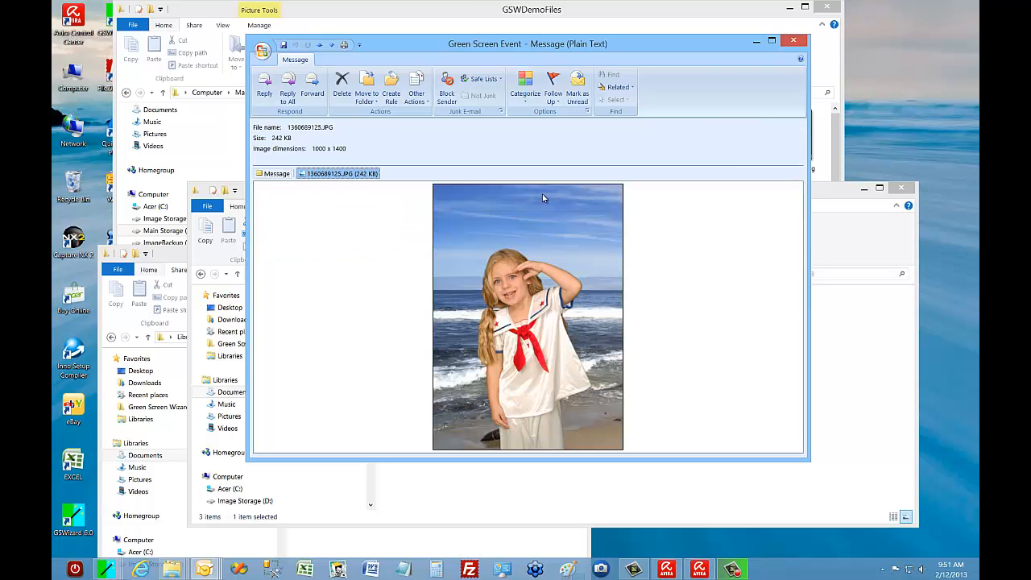
pyautogui.click(794, 42)
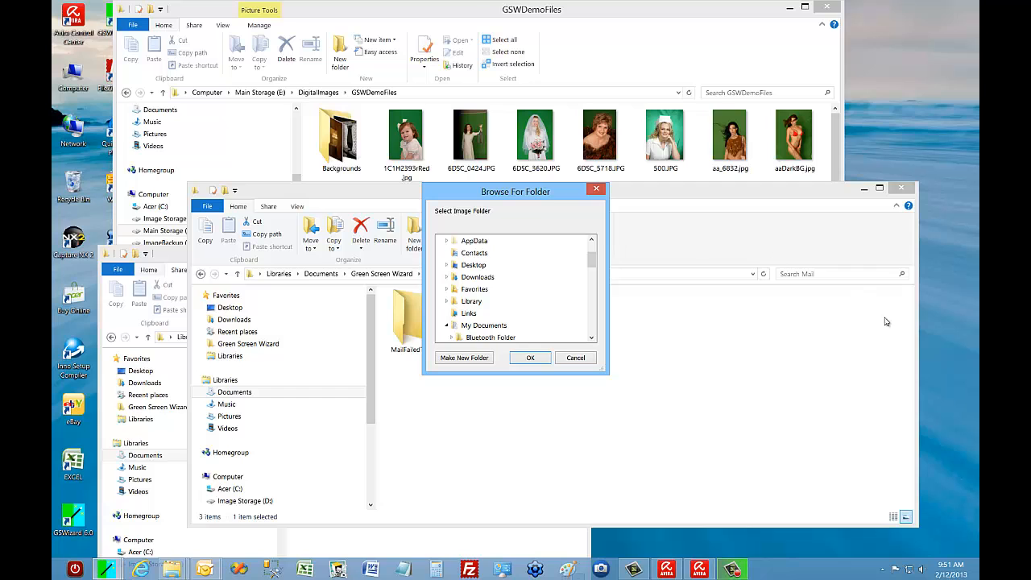
# Dismiss the leftover Browse For Folder dialog and return to the Green Screen Wizard window.
pyautogui.click(109, 572)
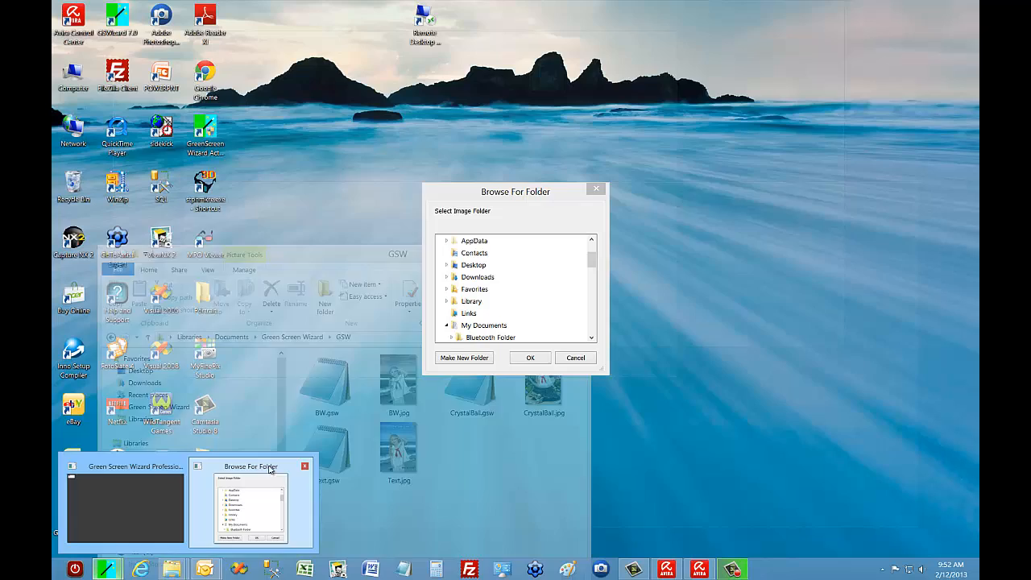
pyautogui.click(241, 532)
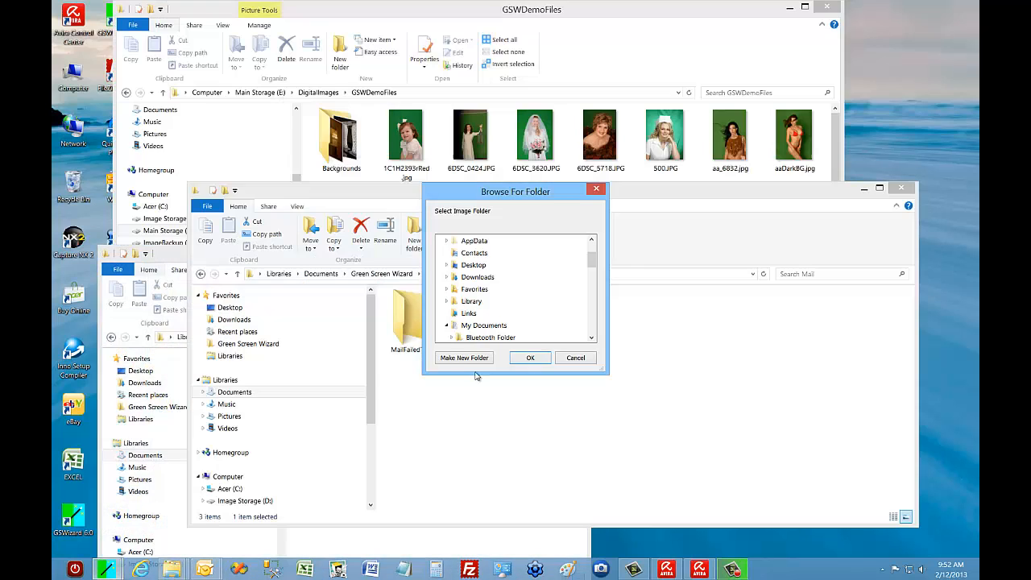
pyautogui.click(596, 188)
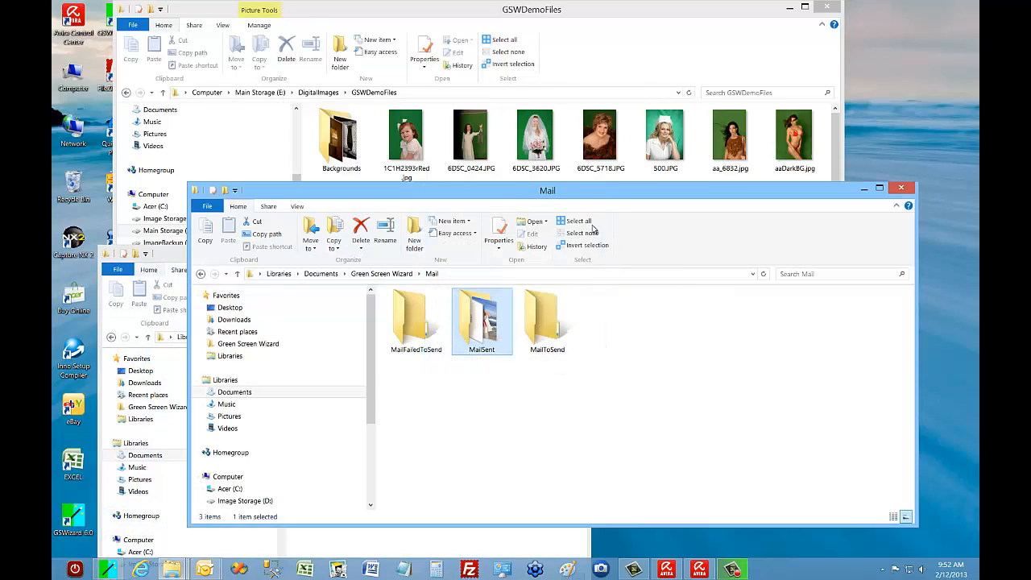
pyautogui.click(107, 569)
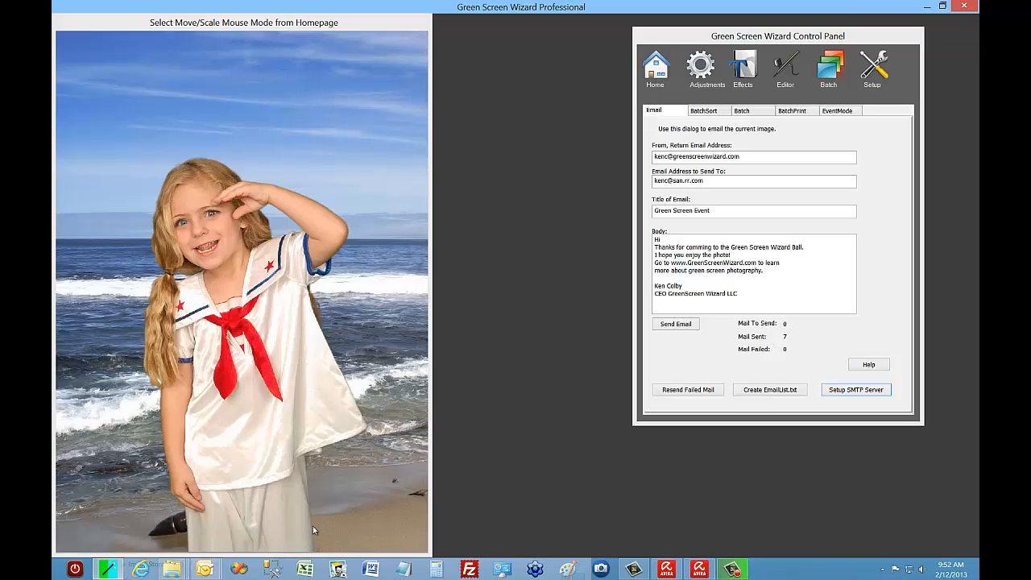
# Examine the MailFailedToSend, MailSent and MailToSend subfolders of the Mail folder in File Explorer, and return to Green Screen Wizard.
pyautogui.moveTo(175, 571)
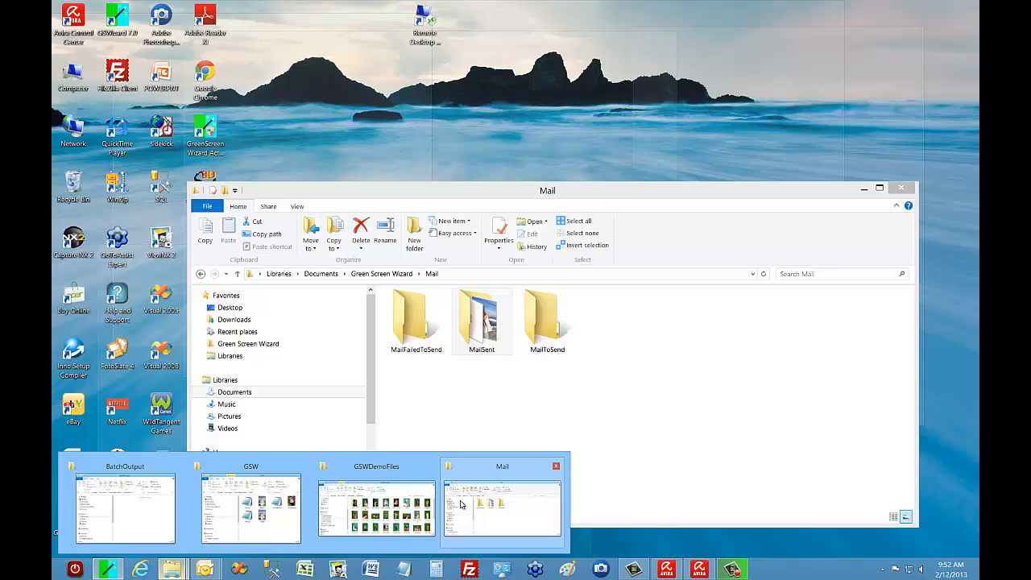
pyautogui.click(492, 504)
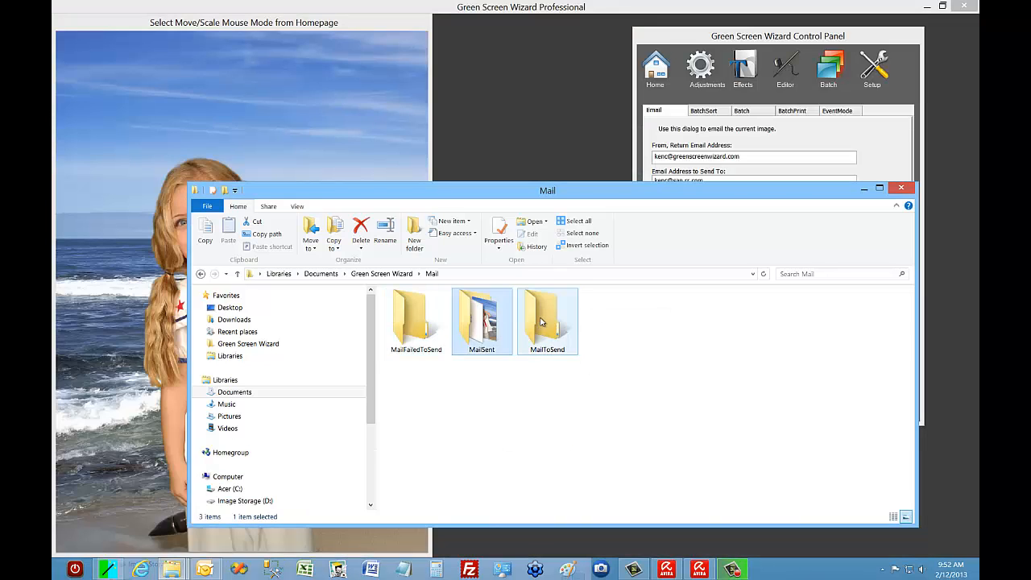
pyautogui.moveTo(540, 320)
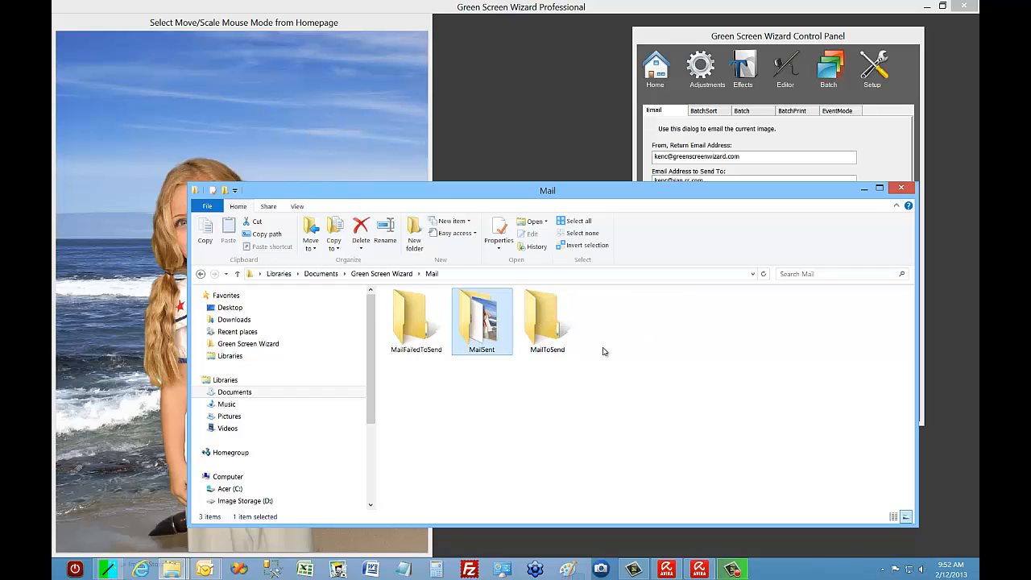
pyautogui.moveTo(478, 334)
pyautogui.click(697, 40)
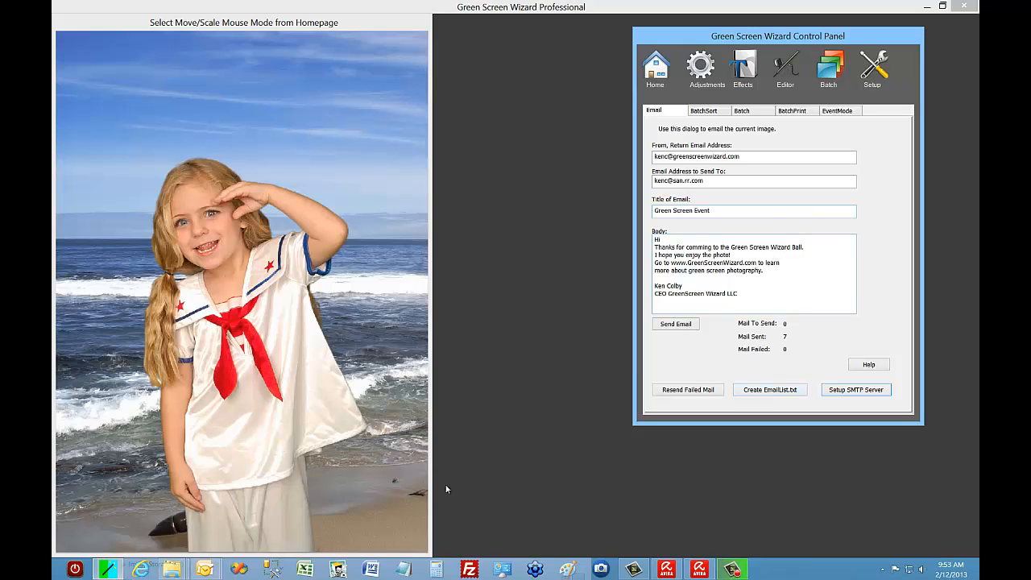
# Open the recent document EmailList.txt in Word, examine how its addresses are listed, and close it.
pyautogui.click(381, 569)
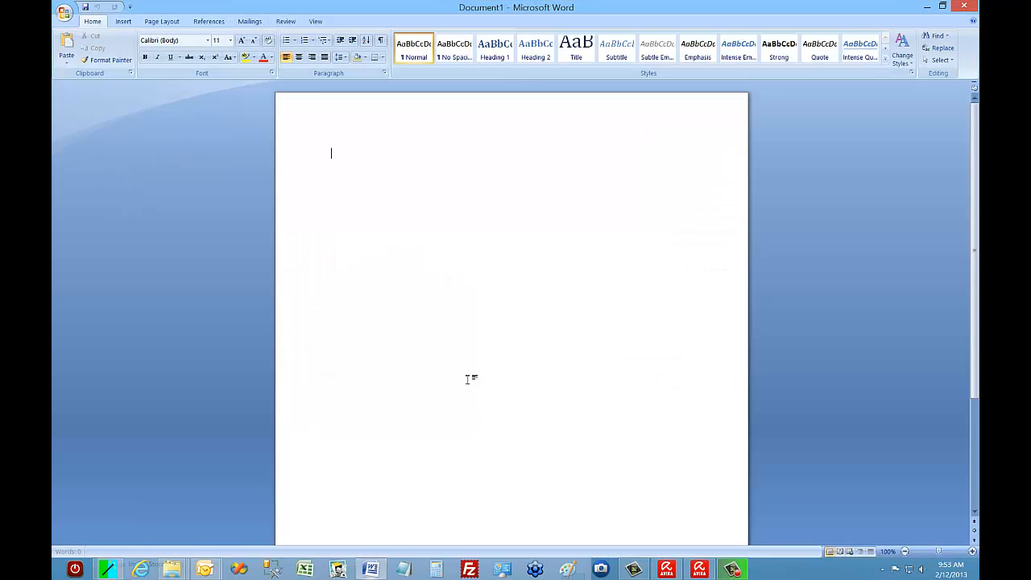
pyautogui.click(64, 13)
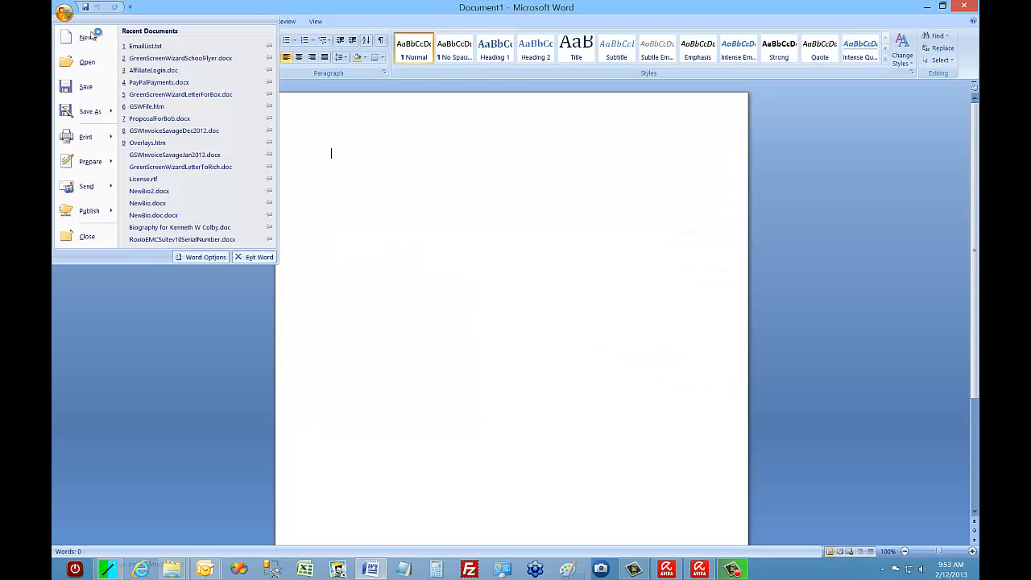
pyautogui.click(135, 46)
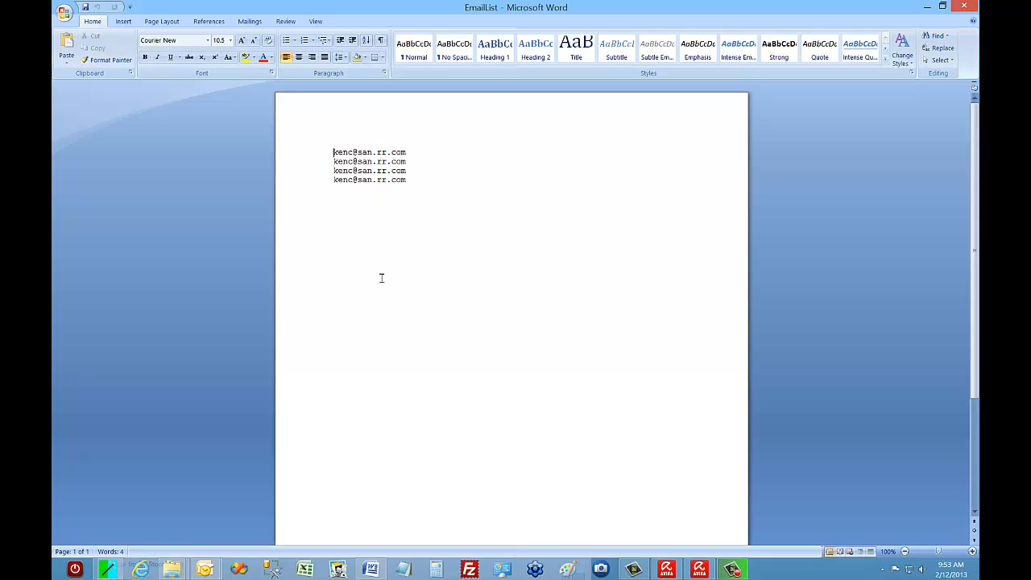
pyautogui.click(964, 8)
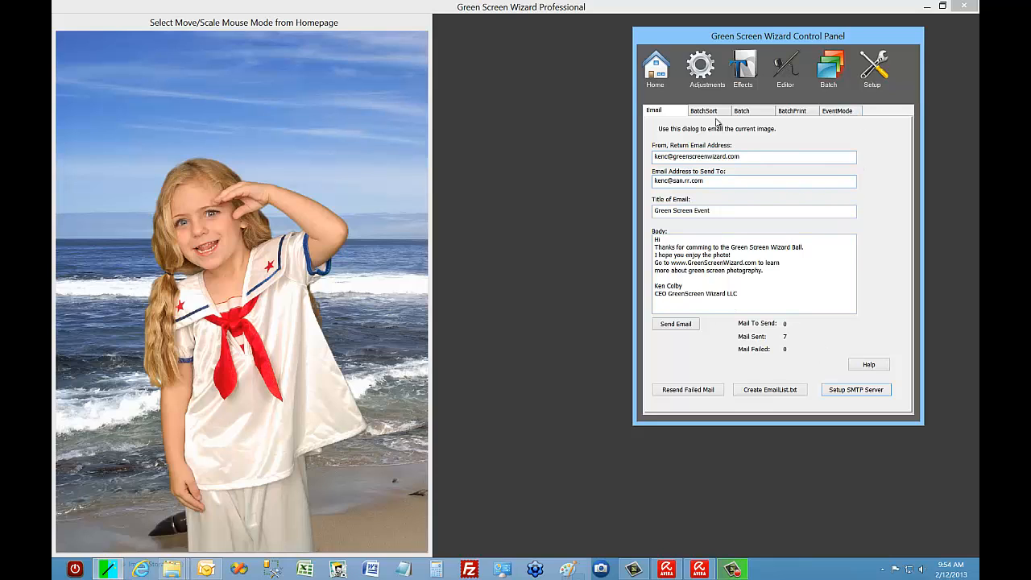
# Open the BatchSort page and examine the portrait and landscape images in the GSWDemoFiles folder in File Explorer.
pyautogui.click(708, 114)
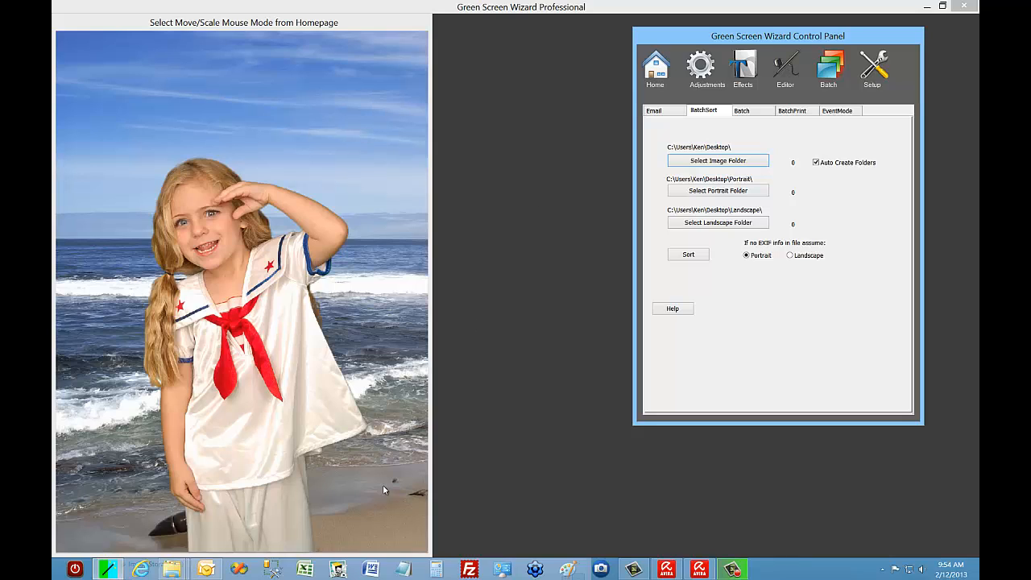
pyautogui.click(171, 568)
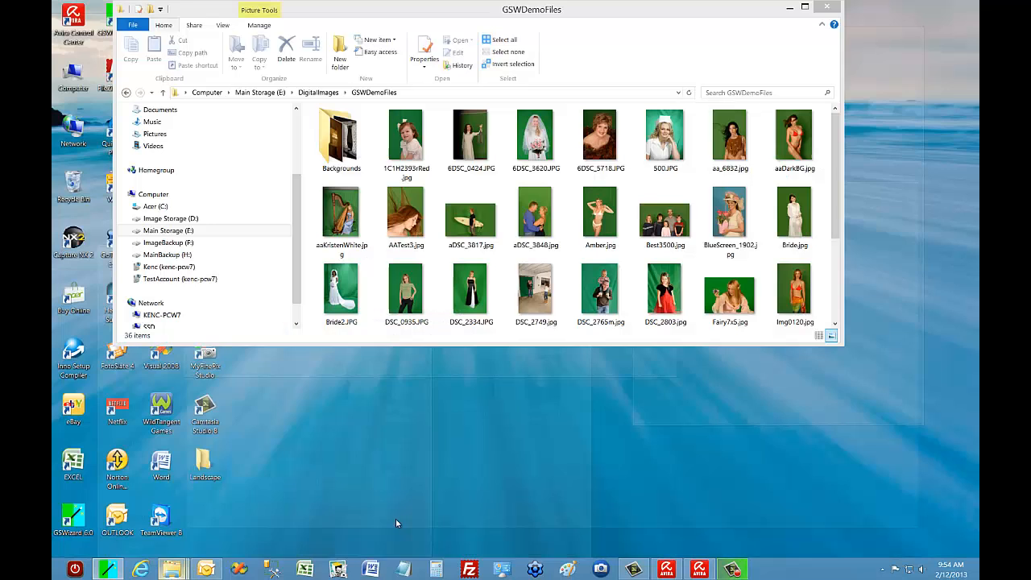
pyautogui.click(395, 519)
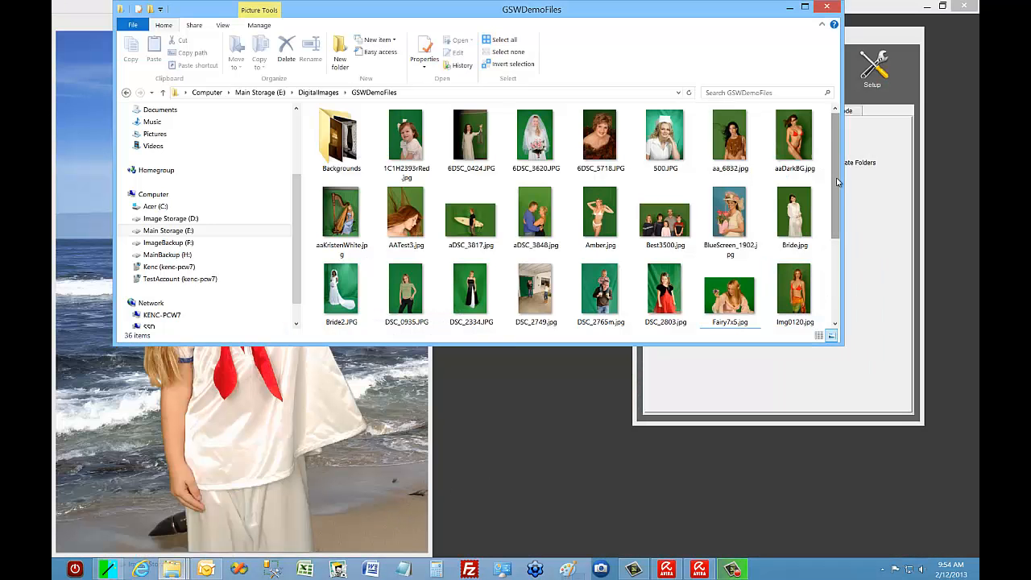
pyautogui.scroll(-3, 839, 201)
pyautogui.scroll(3, 839, 226)
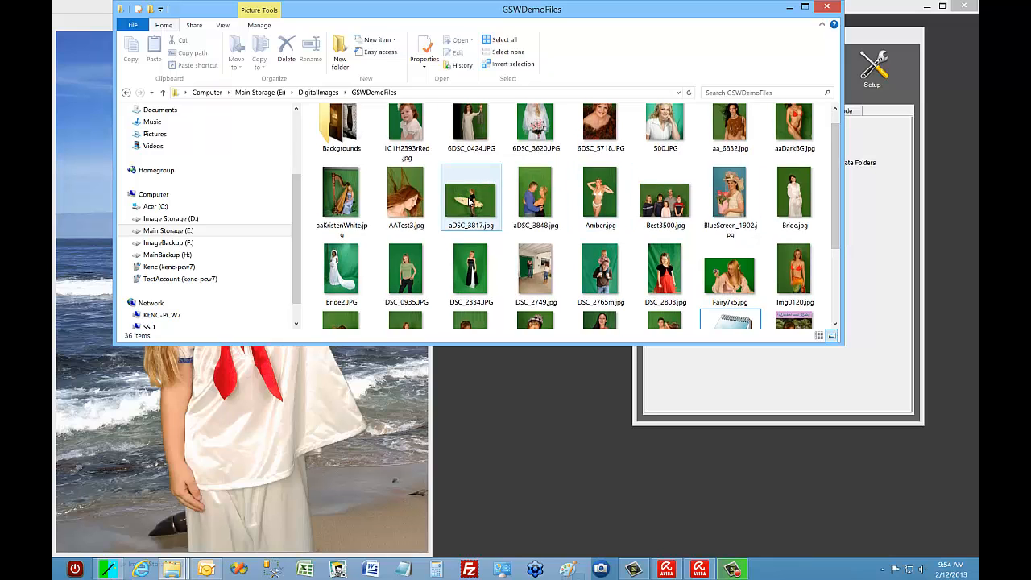
pyautogui.scroll(-2, 829, 233)
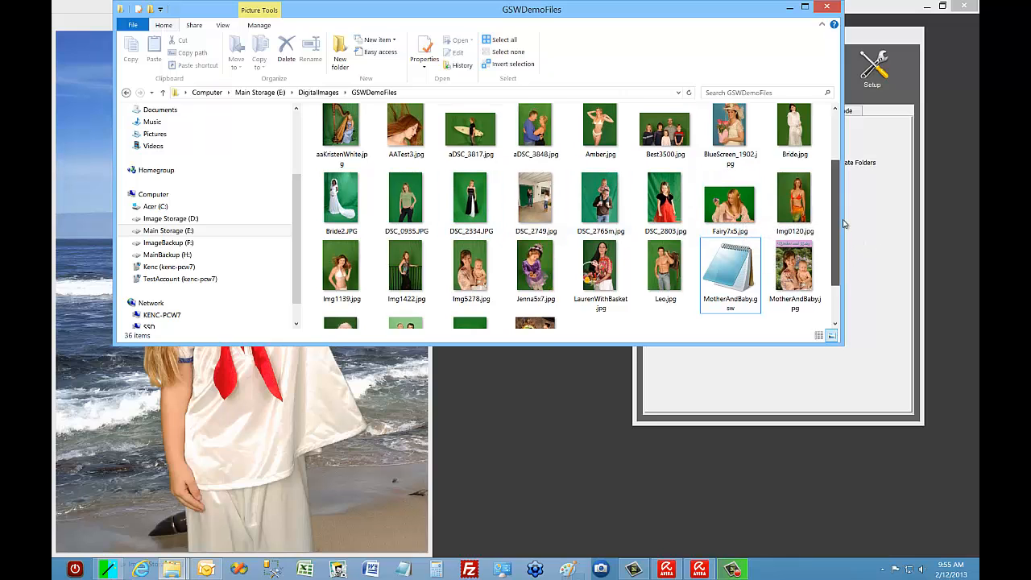
pyautogui.scroll(2, 781, 213)
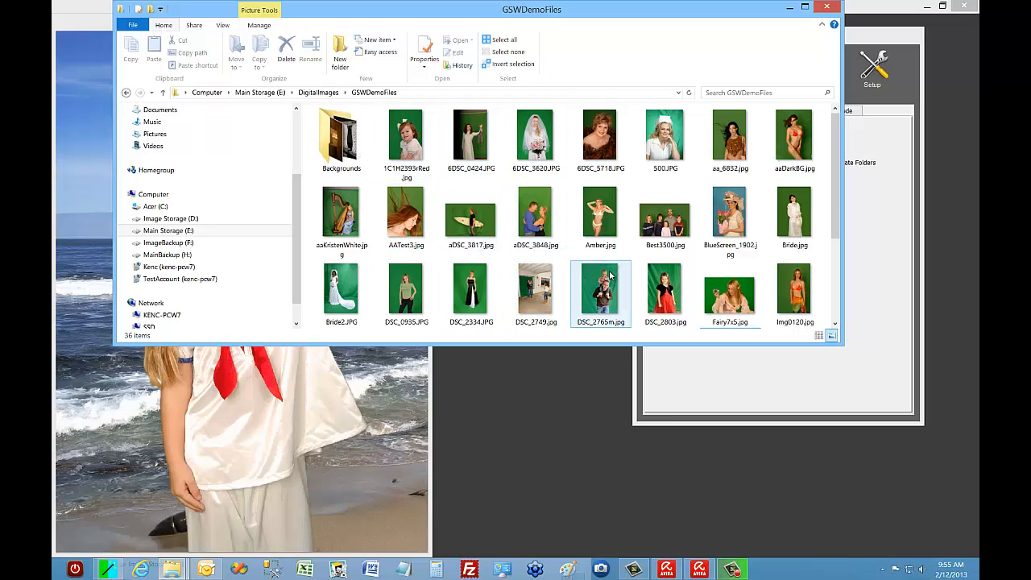
pyautogui.moveTo(609, 275)
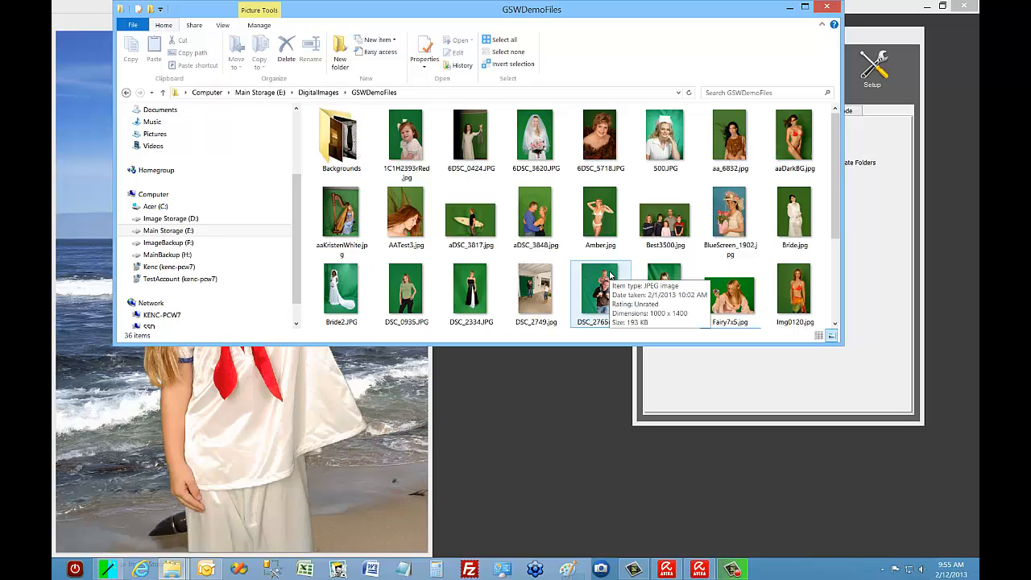
pyautogui.click(884, 142)
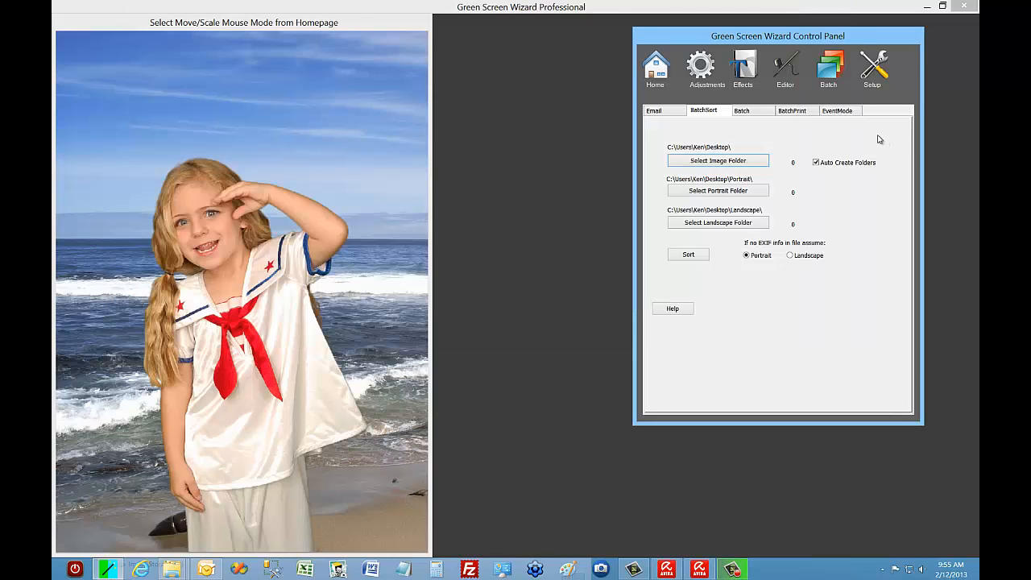
# Set the BatchSort image folder to E:\DigitalImages\GSWDemoFiles.
pyautogui.click(705, 164)
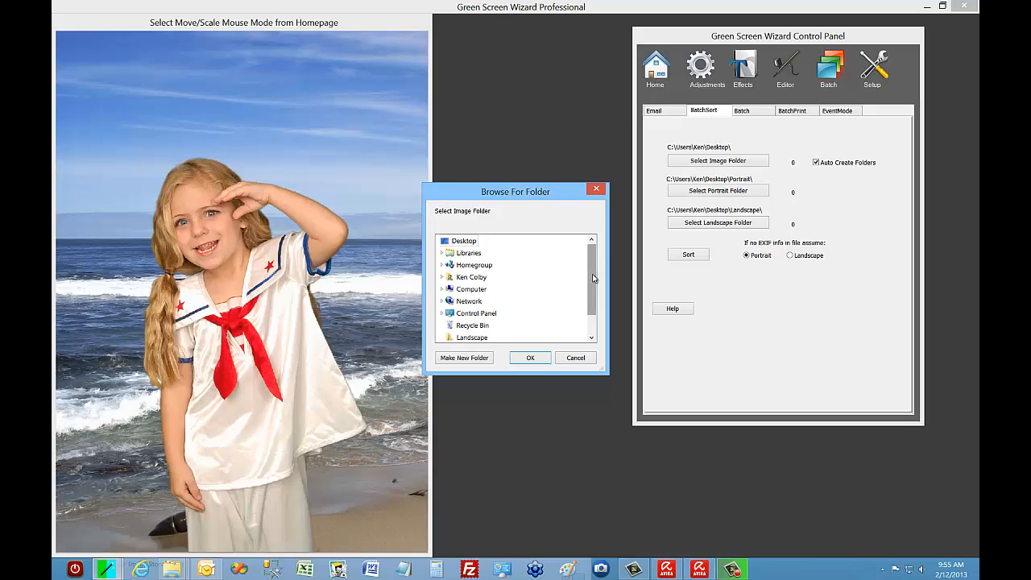
pyautogui.scroll(-1, 593, 280)
pyautogui.doubleClick(456, 268)
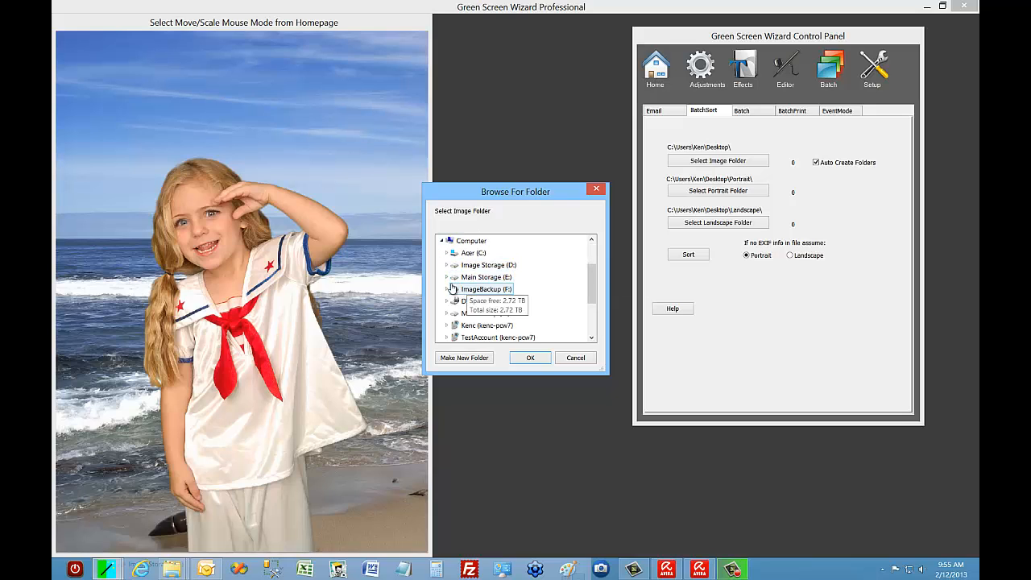
pyautogui.click(448, 277)
pyautogui.click(452, 265)
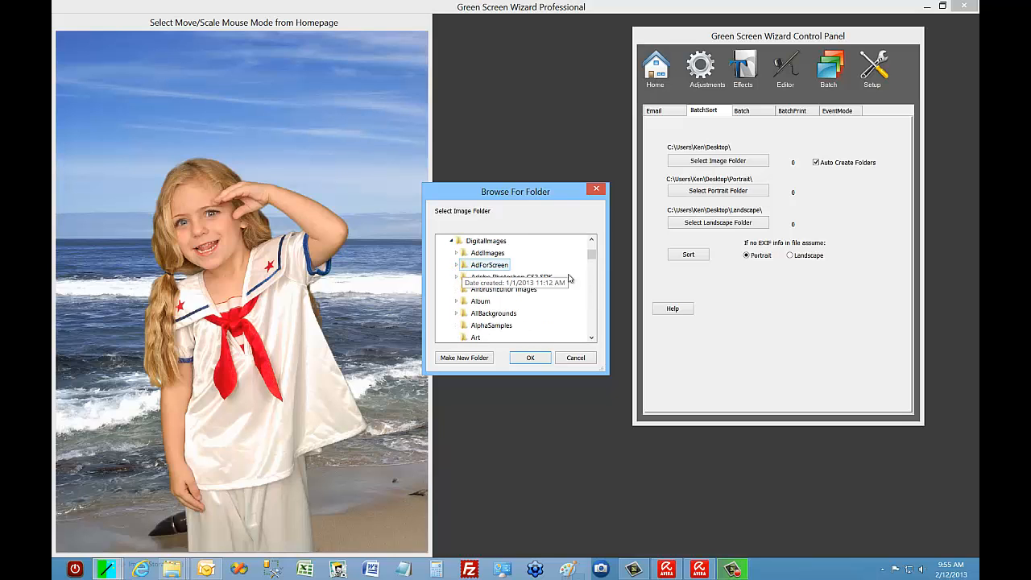
pyautogui.scroll(-3, 590, 262)
pyautogui.moveTo(589, 262); pyautogui.dragTo(586, 279)
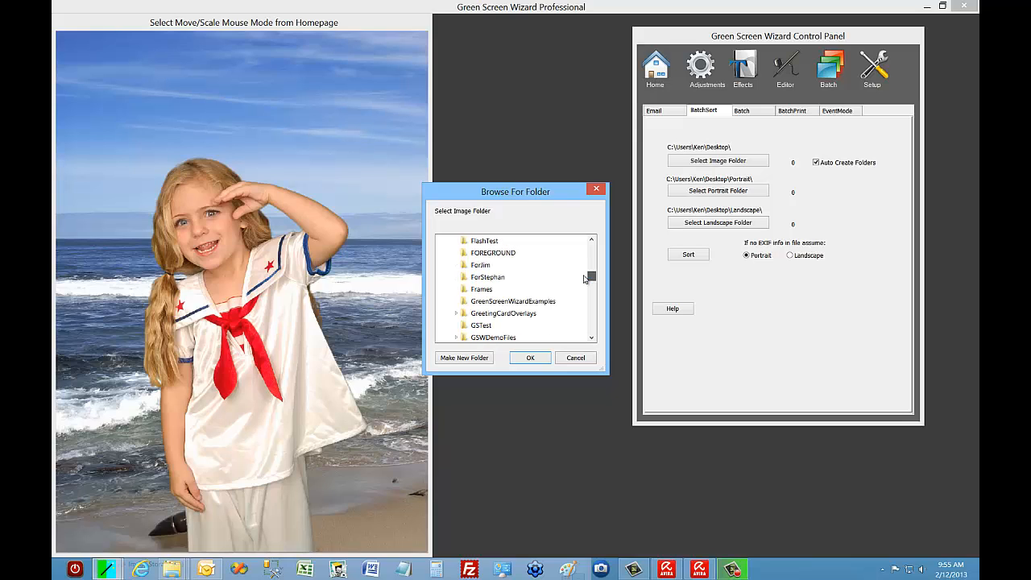
pyautogui.click(491, 337)
pyautogui.click(531, 359)
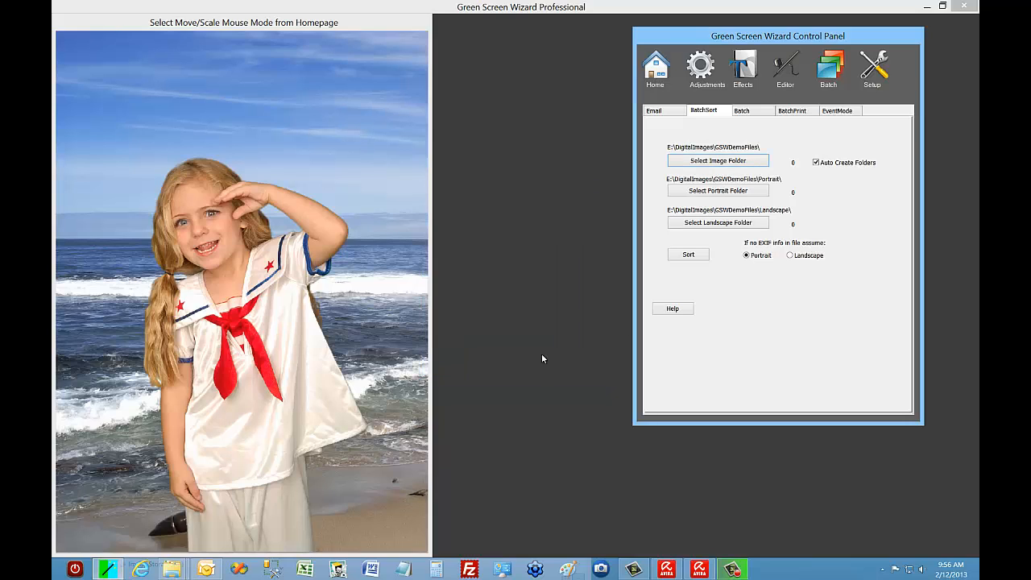
# Sort the images into the portrait and landscape folders, and open the resulting Portrait folder in File Explorer.
pyautogui.click(688, 257)
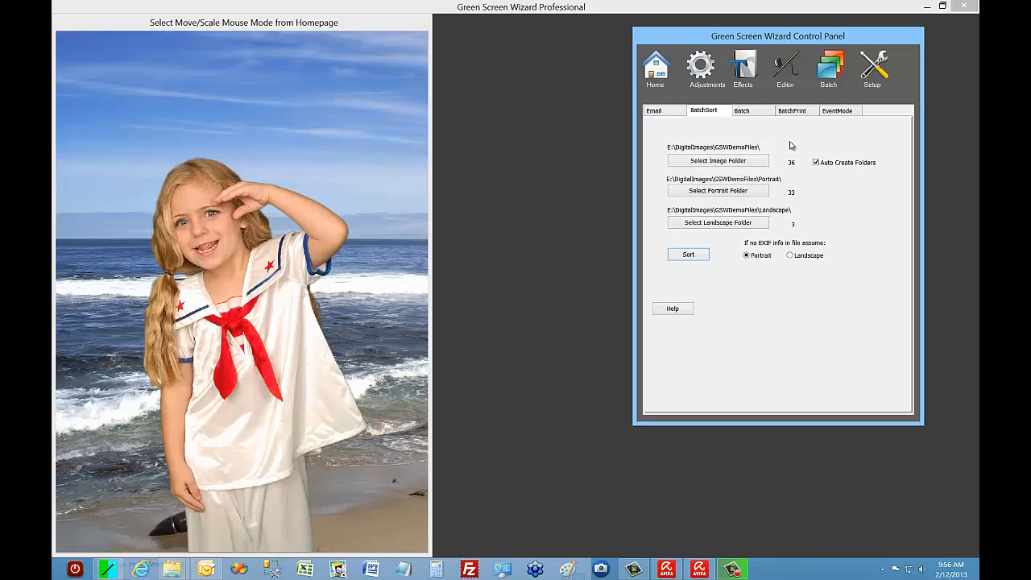
pyautogui.click(927, 6)
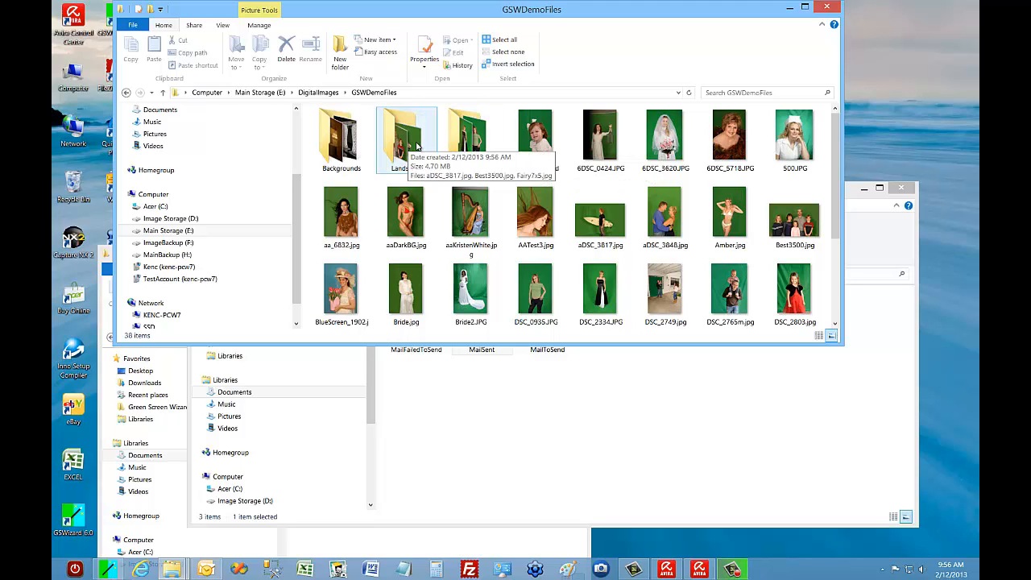
pyautogui.doubleClick(455, 141)
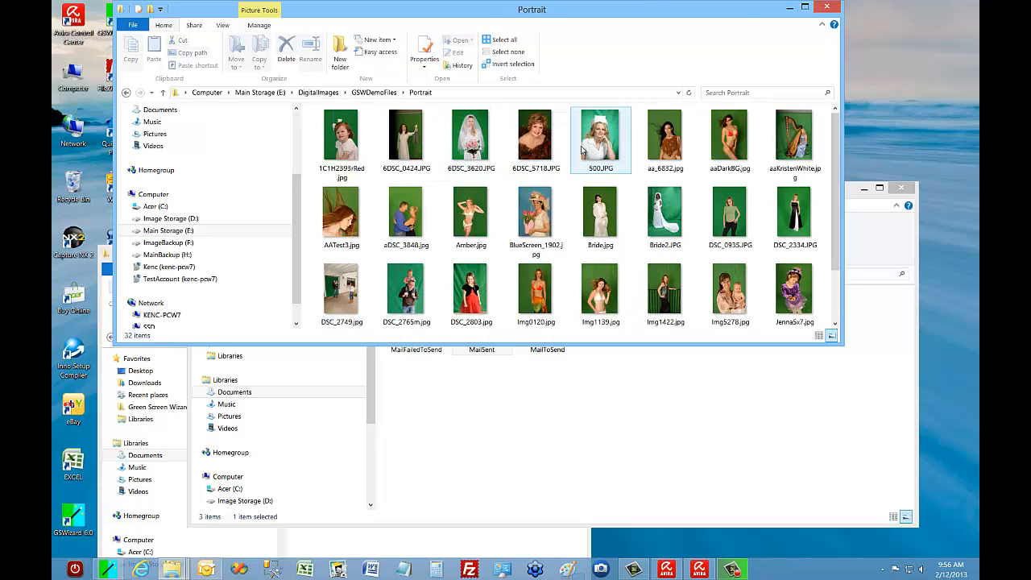
# Open the Landscape folder inside GSWDemoFiles, examine the sorted landscape images, and return to GSWDemoFiles.
pyautogui.click(377, 92)
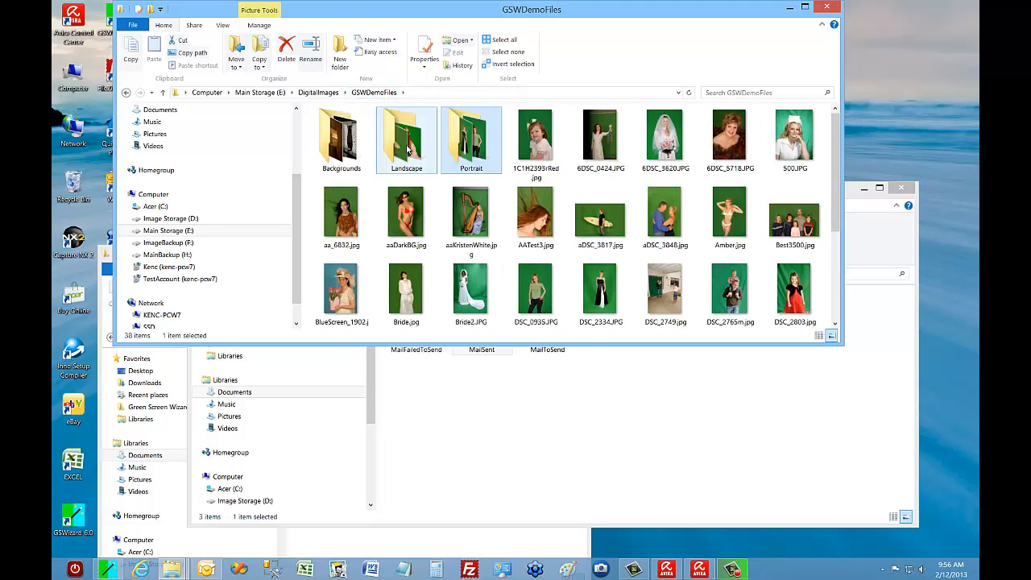
pyautogui.doubleClick(412, 147)
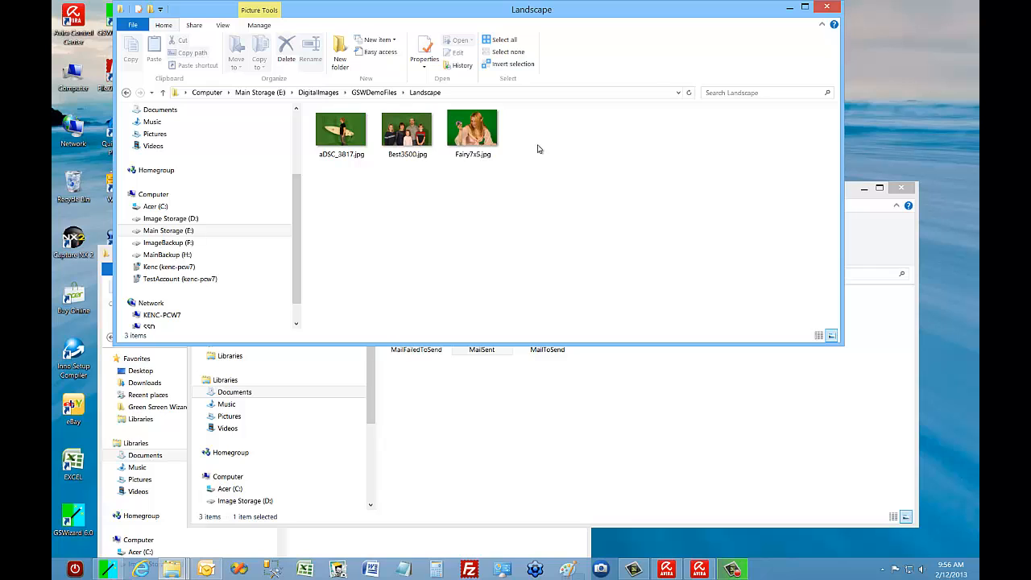
pyautogui.click(374, 93)
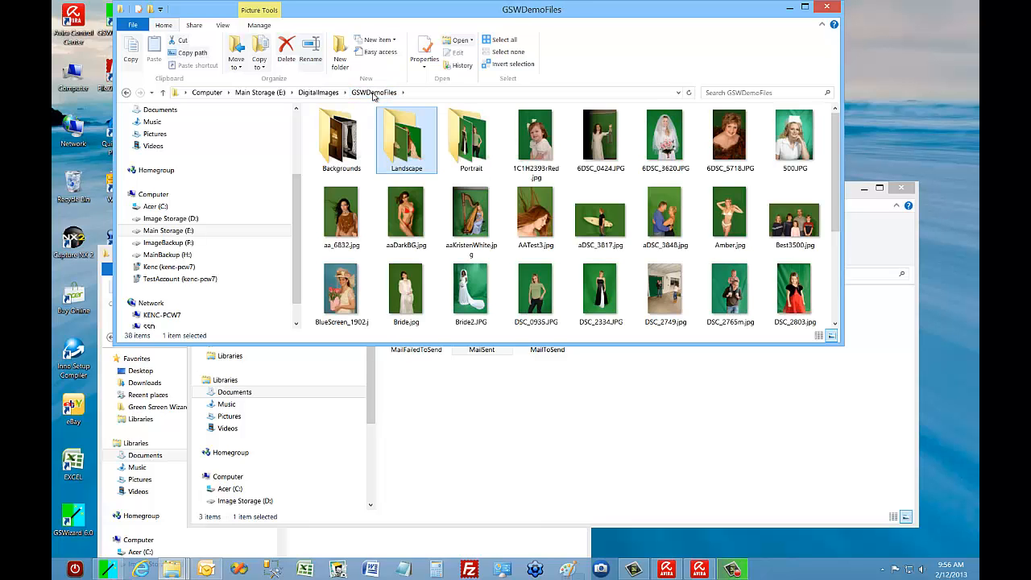
pyautogui.rightClick(414, 148)
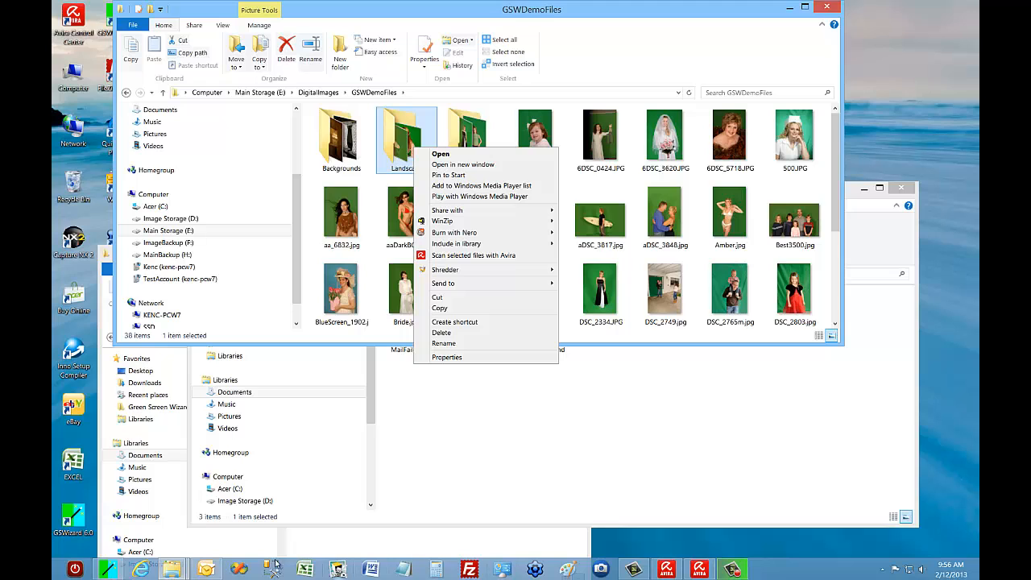
# Return to Green Screen Wizard, open the Batch page, and set the foreground folder to SamplePhotos in the Green Screen Wizard documents folder.
pyautogui.click(107, 569)
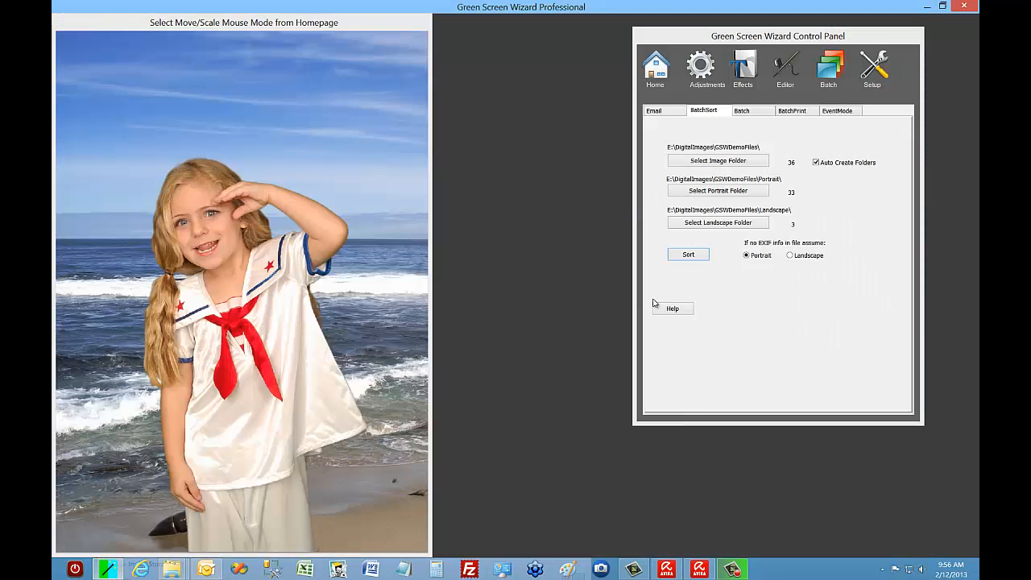
pyautogui.click(748, 111)
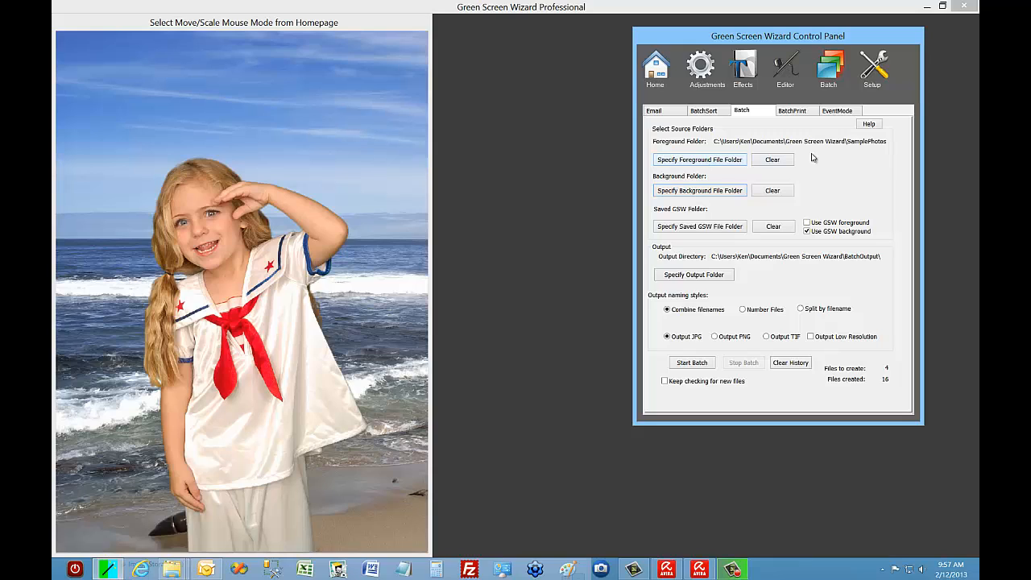
pyautogui.click(718, 161)
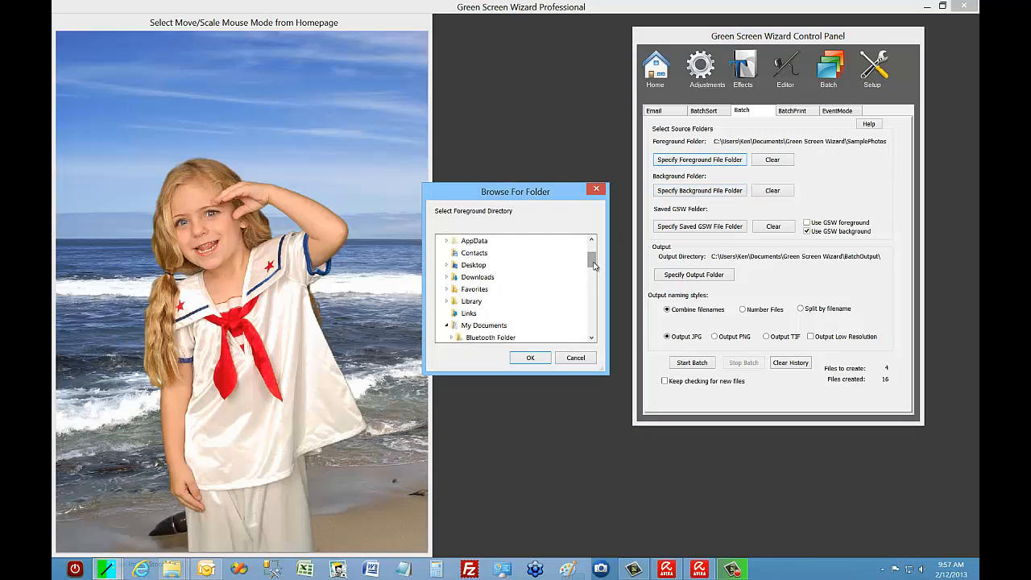
pyautogui.moveTo(594, 266); pyautogui.dragTo(591, 294)
pyautogui.click(507, 313)
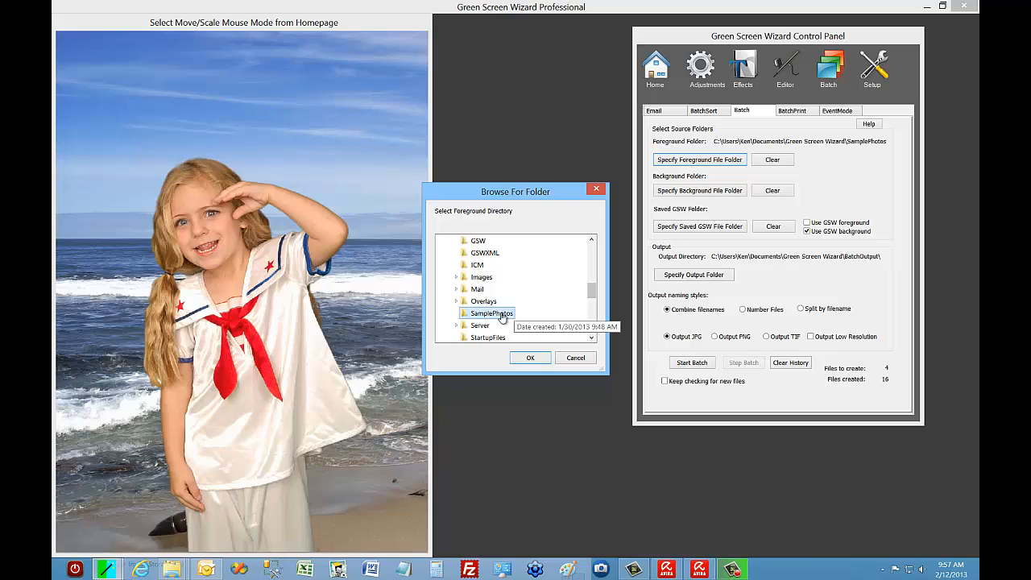
pyautogui.click(530, 357)
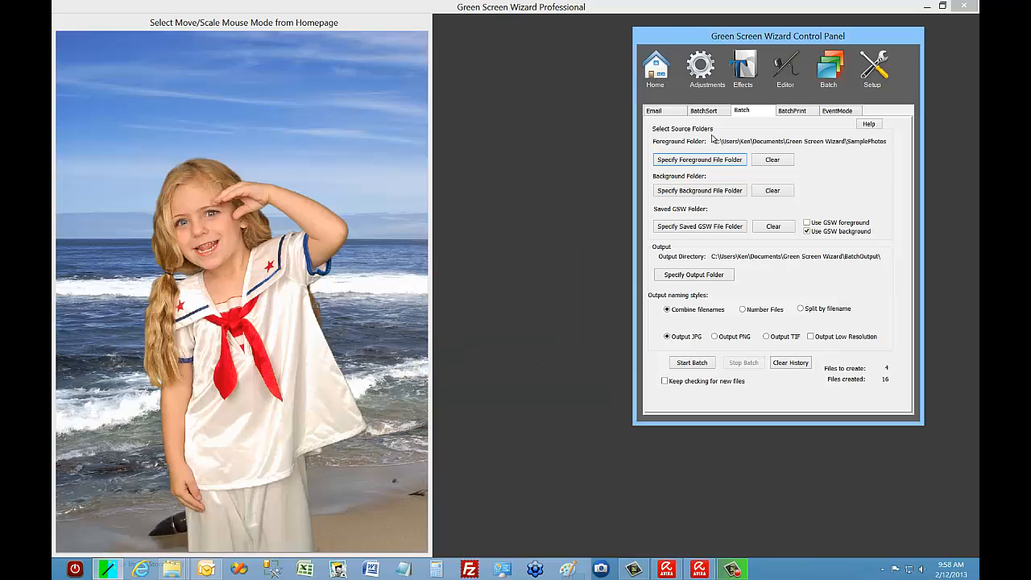
# Clear the batch history, run the batch on the foreground images, and open the BatchOutput folder in File Explorer.
pyautogui.click(789, 363)
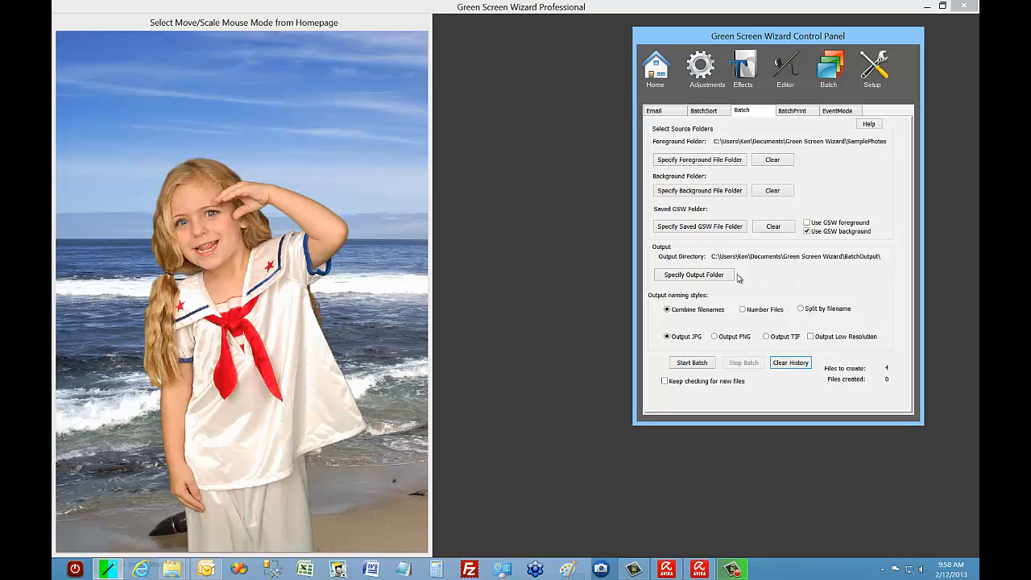
pyautogui.click(686, 363)
pyautogui.moveTo(171, 569)
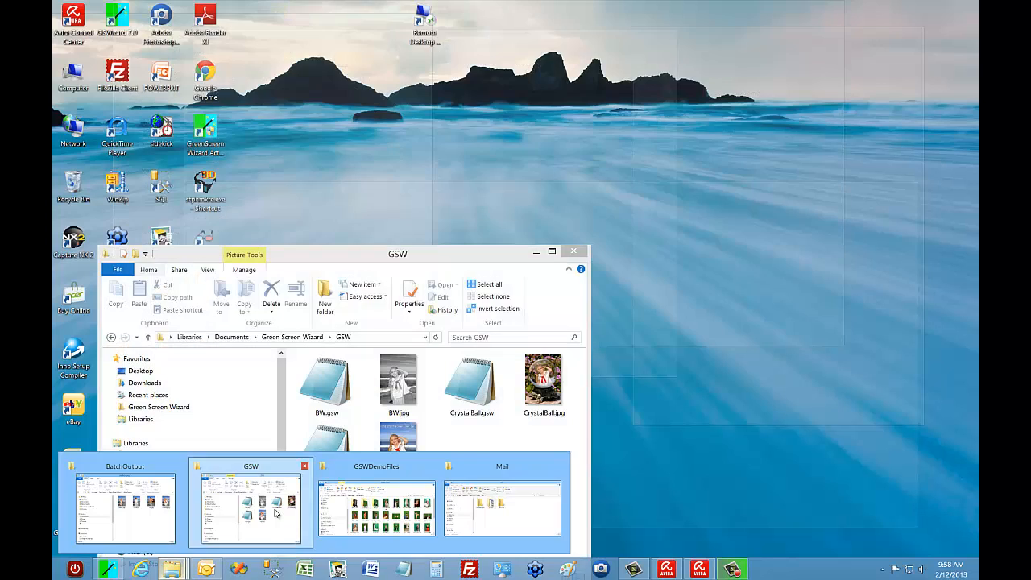
pyautogui.click(276, 513)
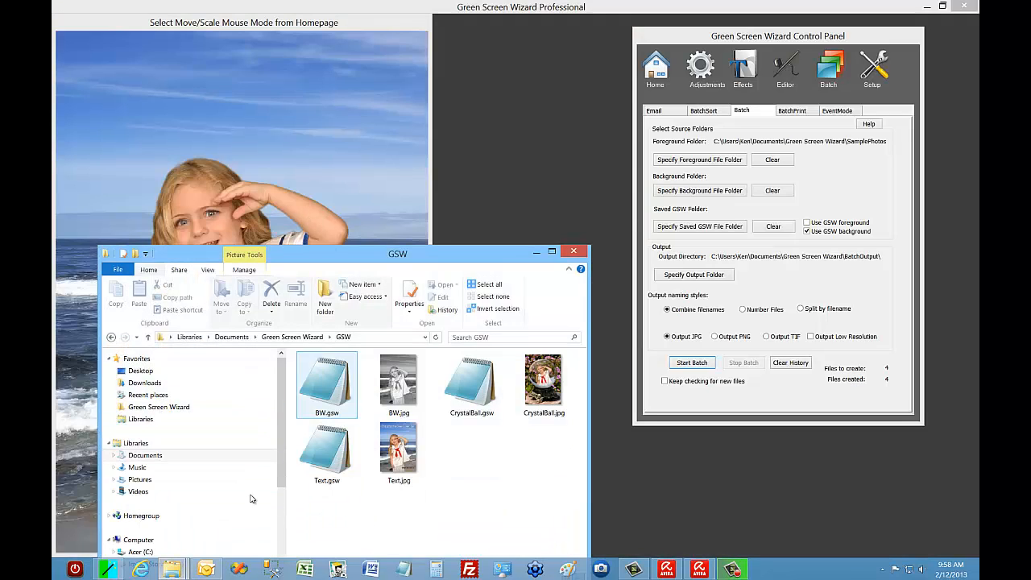
pyautogui.moveTo(170, 568)
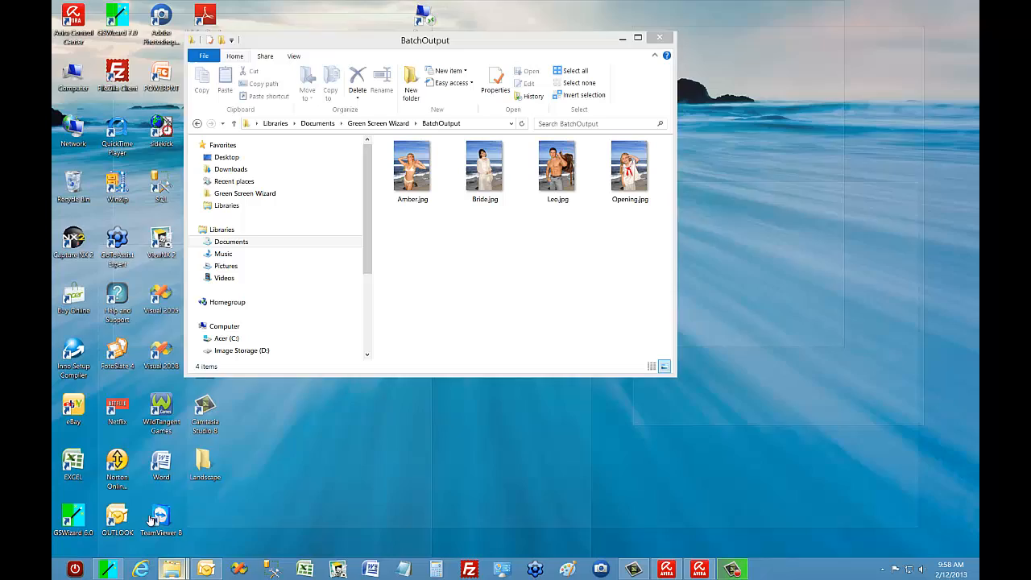
pyautogui.click(129, 509)
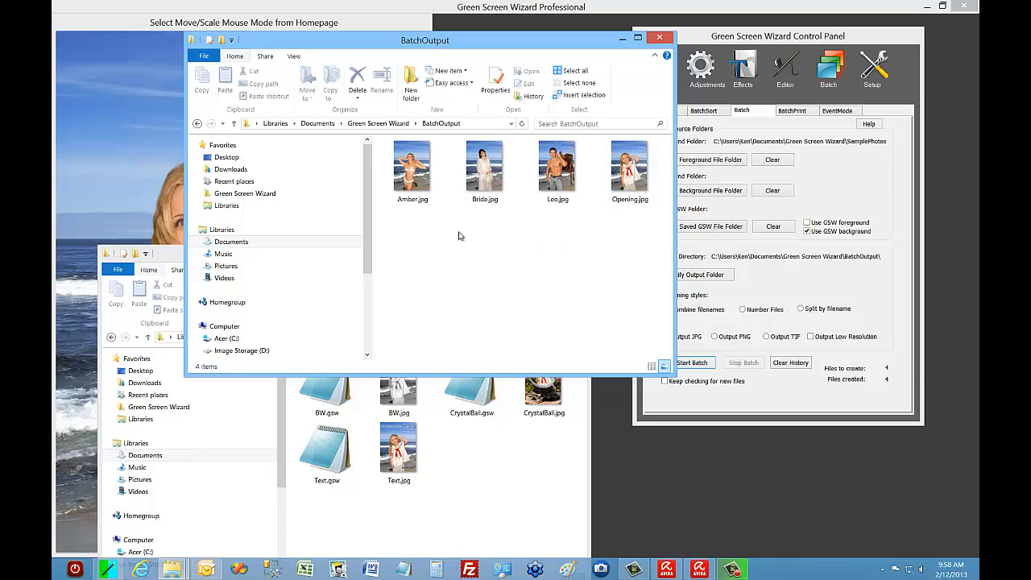
# Delete Amber.jpg, Bride.jpg, Leo.jpg and Opening.jpg from the BatchOutput folder.
pyautogui.click(418, 185)
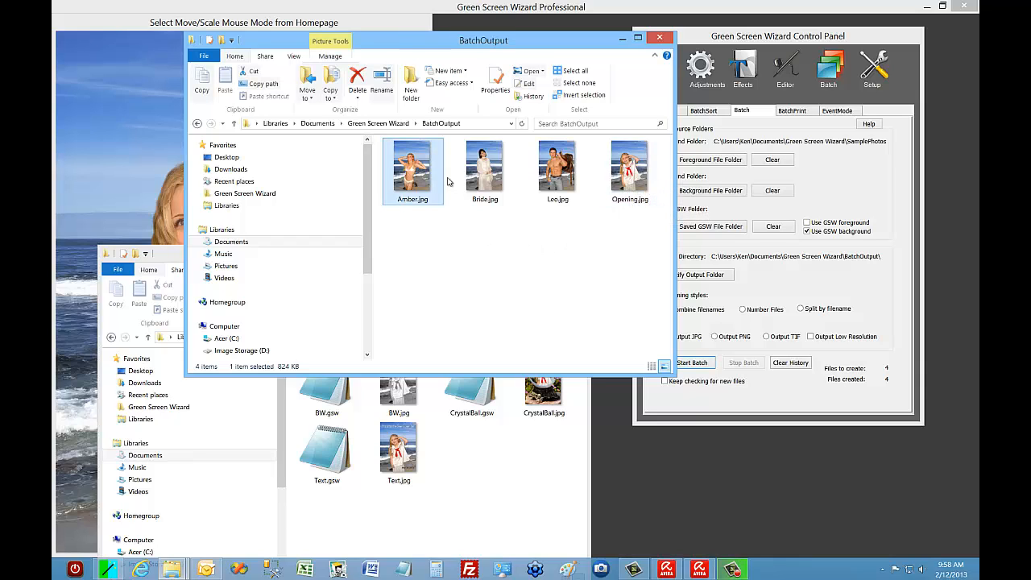
pyautogui.keyDown('ctrl'); pyautogui.click(475, 179); pyautogui.keyUp('ctrl')
pyautogui.keyDown('ctrl'); pyautogui.click(559, 184); pyautogui.keyUp('ctrl')
pyautogui.keyDown('ctrl'); pyautogui.click(632, 192); pyautogui.keyUp('ctrl')
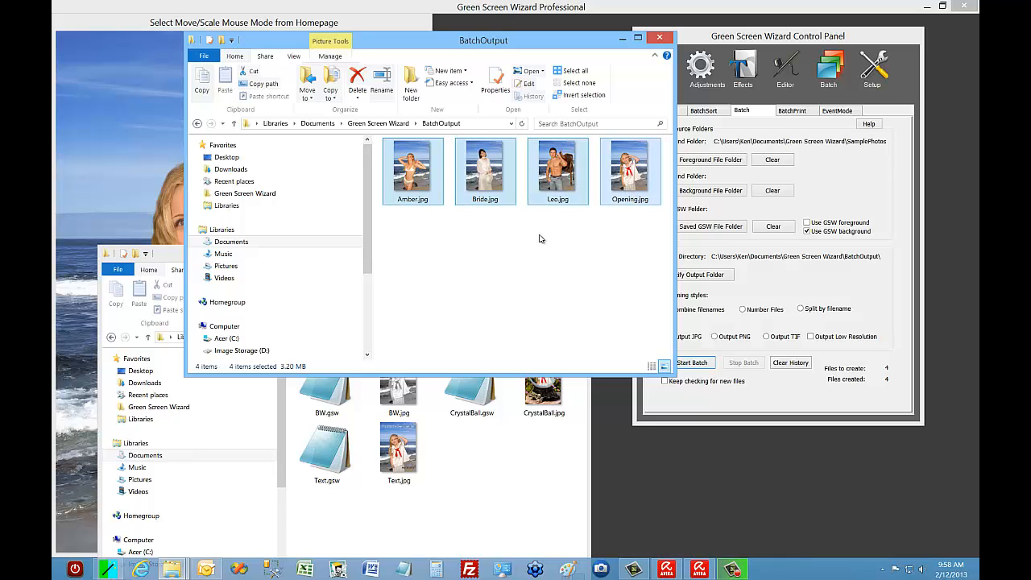
pyautogui.press('Delete')
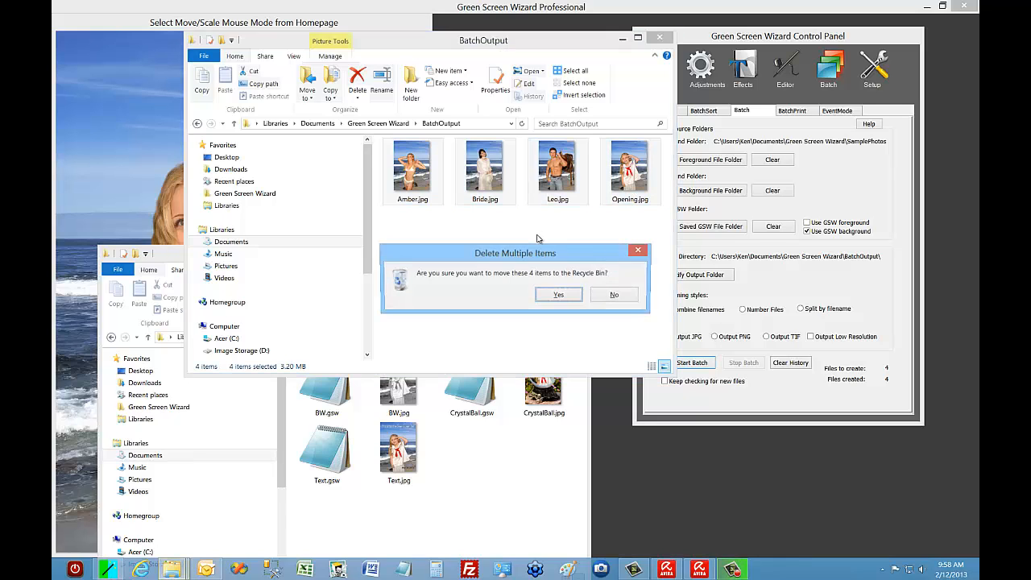
pyautogui.click(562, 294)
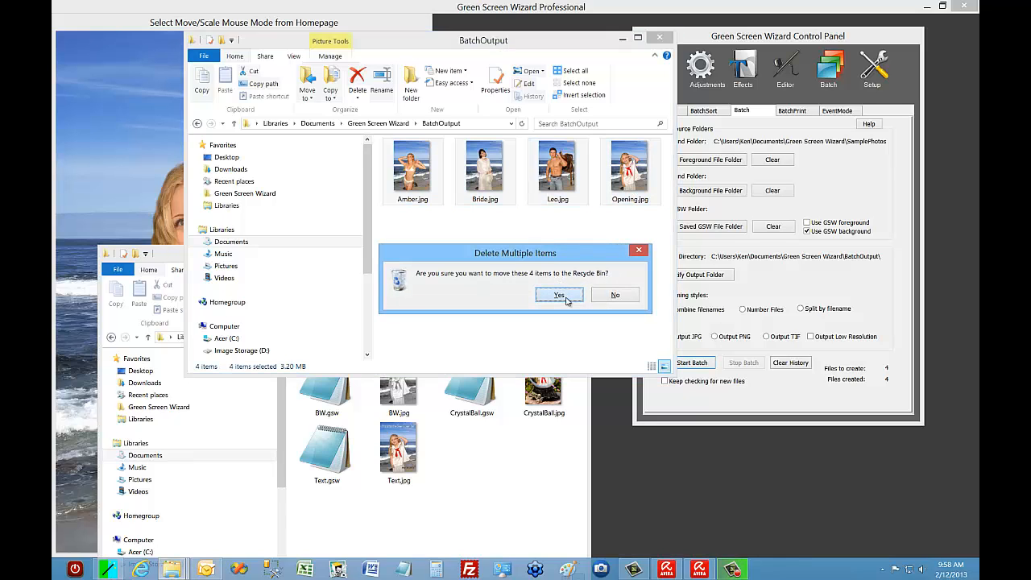
# Return to Green Screen Wizard and set the batch background folder to the Demo folder under Green Screen Wizard\Backgrounds.
pyautogui.click(767, 40)
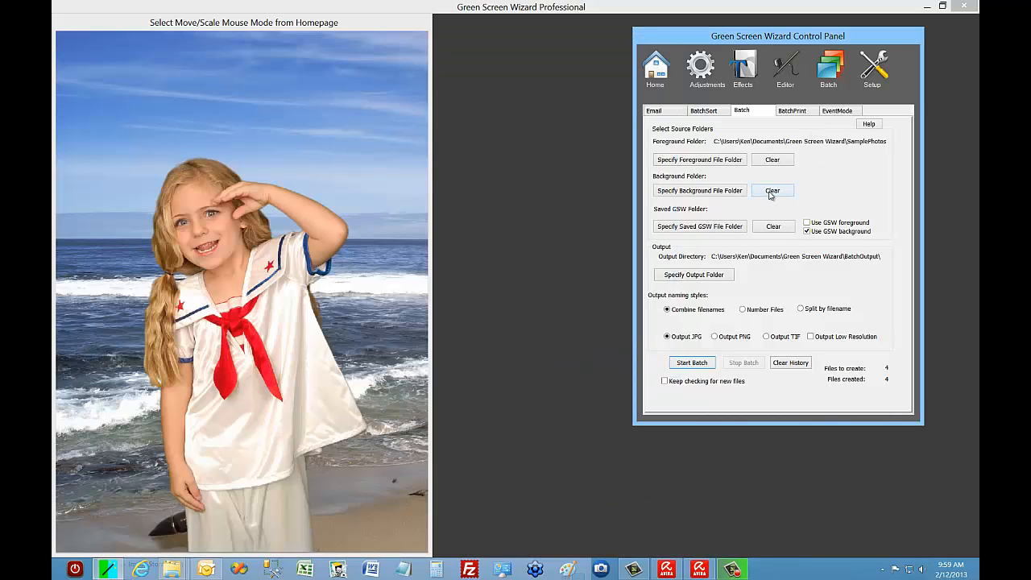
pyautogui.click(722, 192)
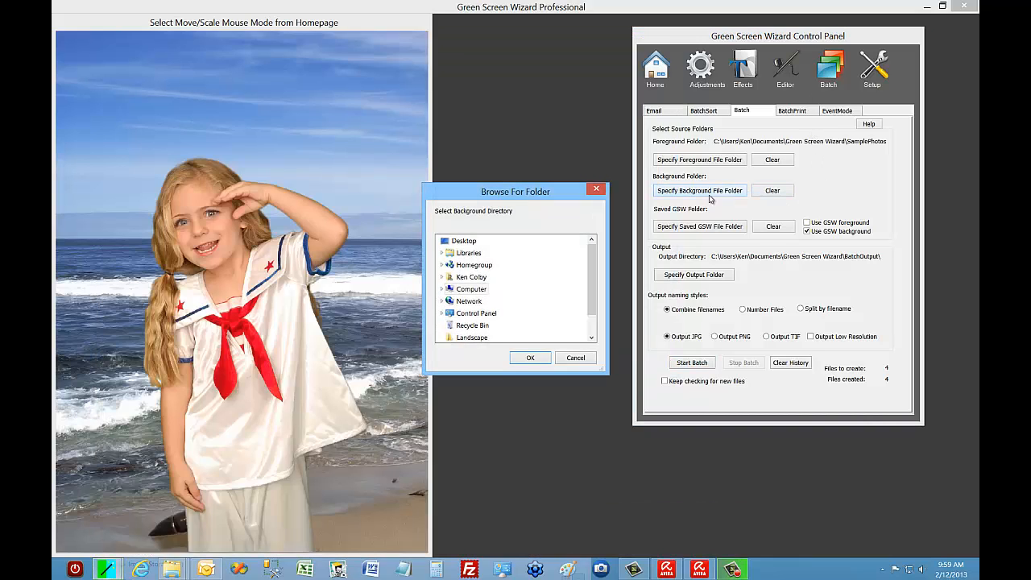
pyautogui.click(463, 277)
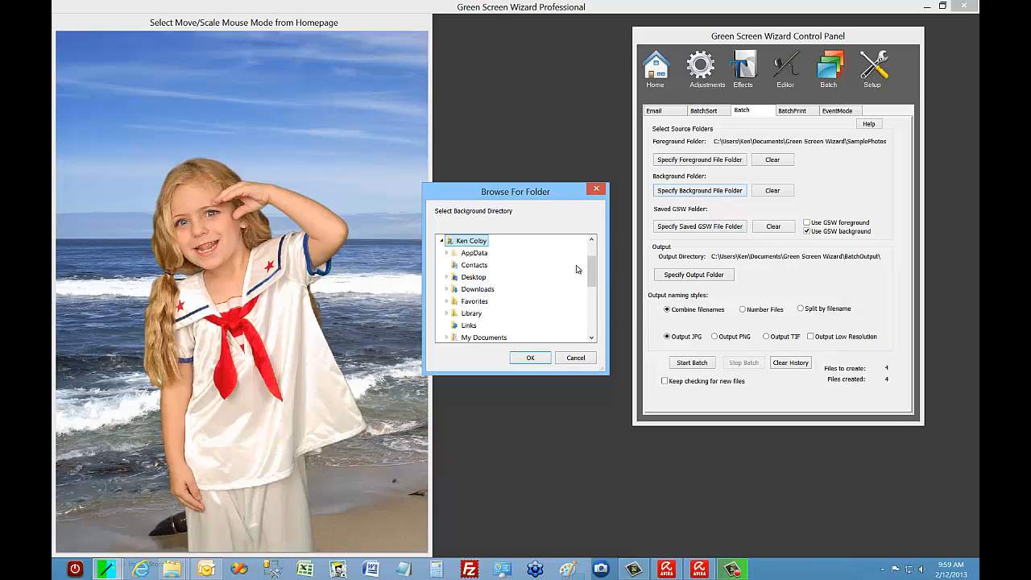
pyautogui.moveTo(587, 270); pyautogui.dragTo(587, 283)
pyautogui.click(488, 288)
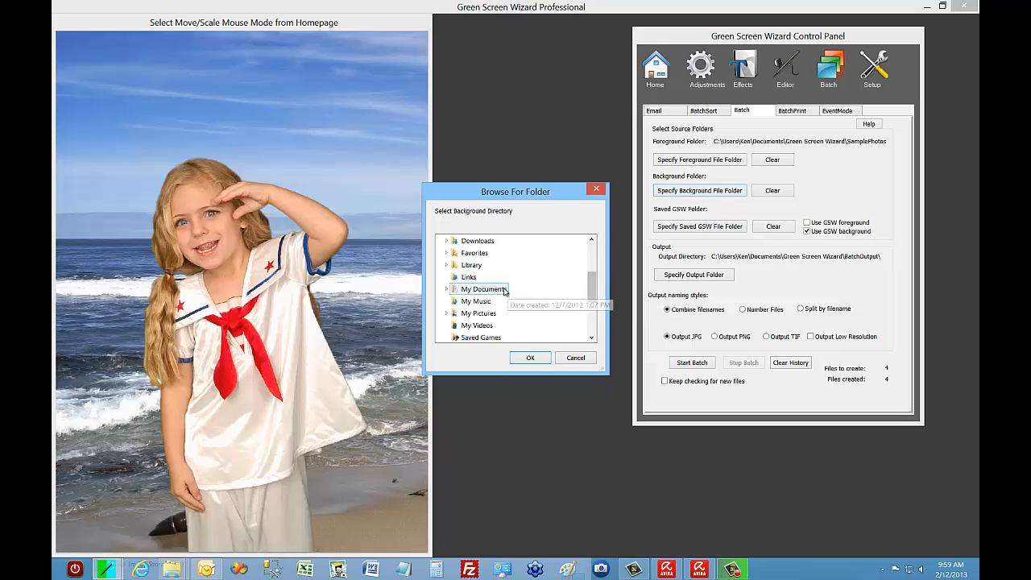
pyautogui.click(507, 278)
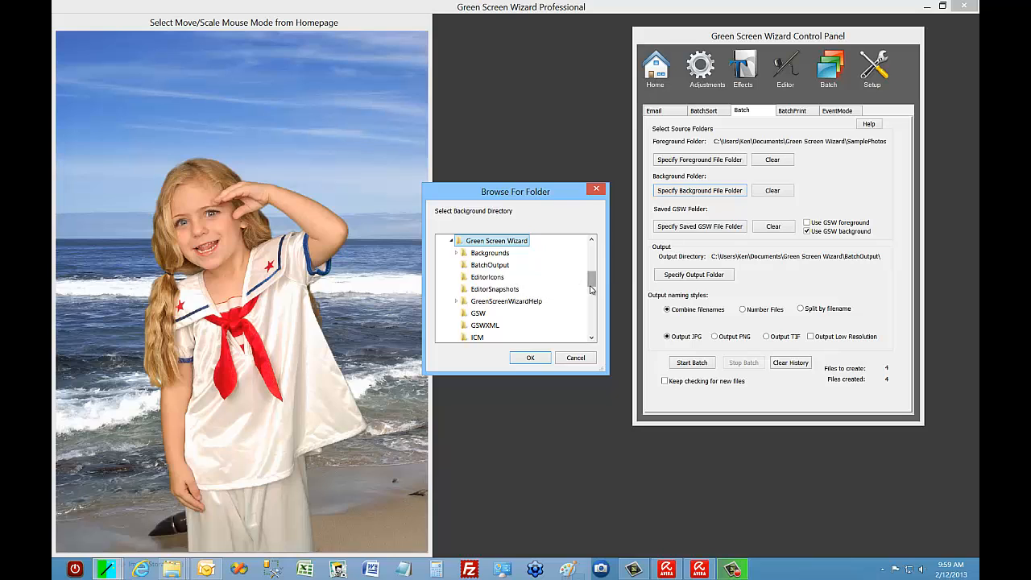
pyautogui.moveTo(589, 283)
pyautogui.mouseDown()
pyautogui.moveTo(589, 306)
pyautogui.moveTo(589, 274)
pyautogui.mouseUp()
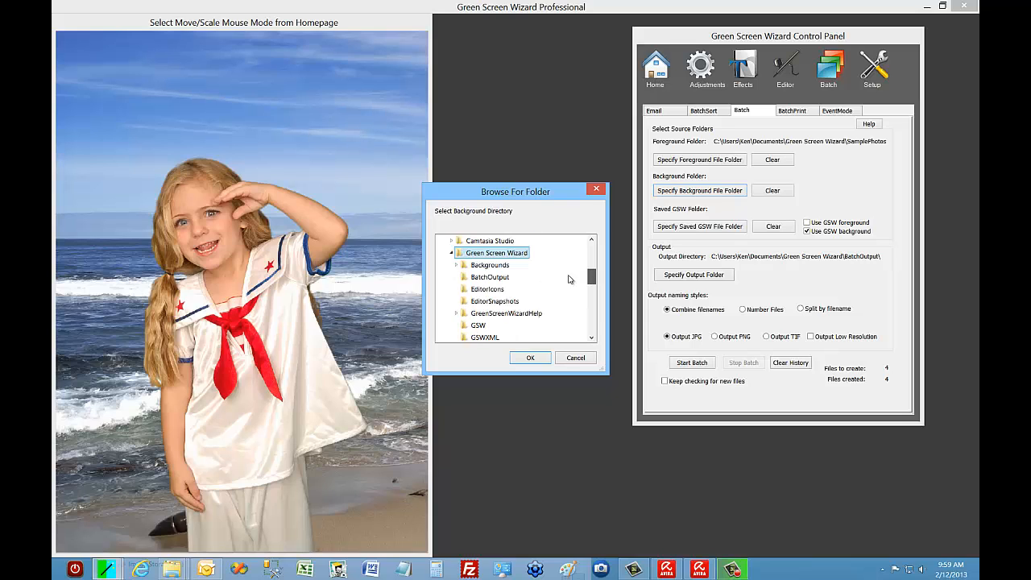
pyautogui.click(491, 265)
pyautogui.click(487, 289)
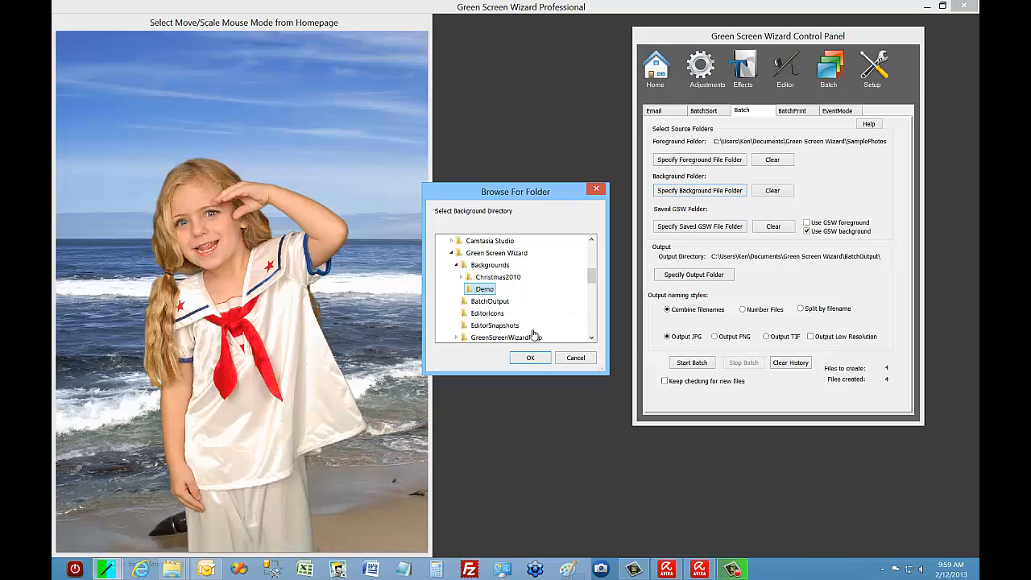
pyautogui.click(531, 357)
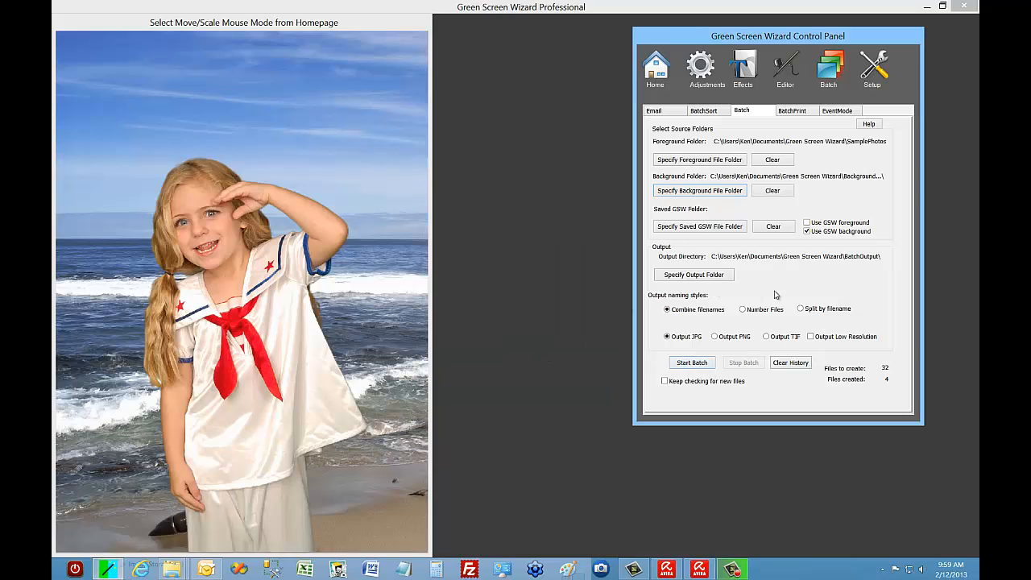
# Clear the batch history, run the batch with the SamplePhotos foregrounds and Demo backgrounds, and dismiss the Avira notification.
pyautogui.click(790, 363)
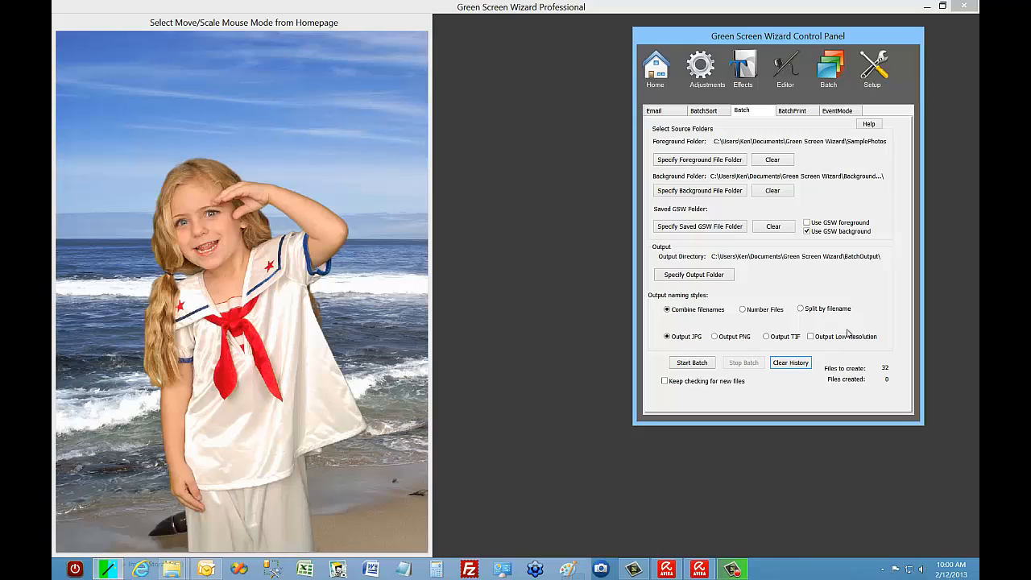
pyautogui.click(705, 366)
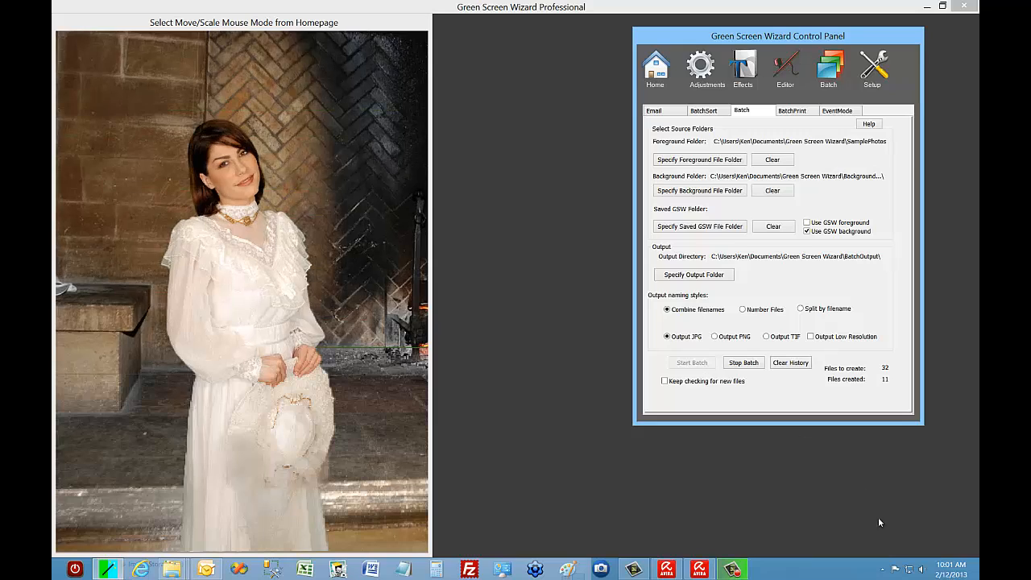
pyautogui.moveTo(743, 568)
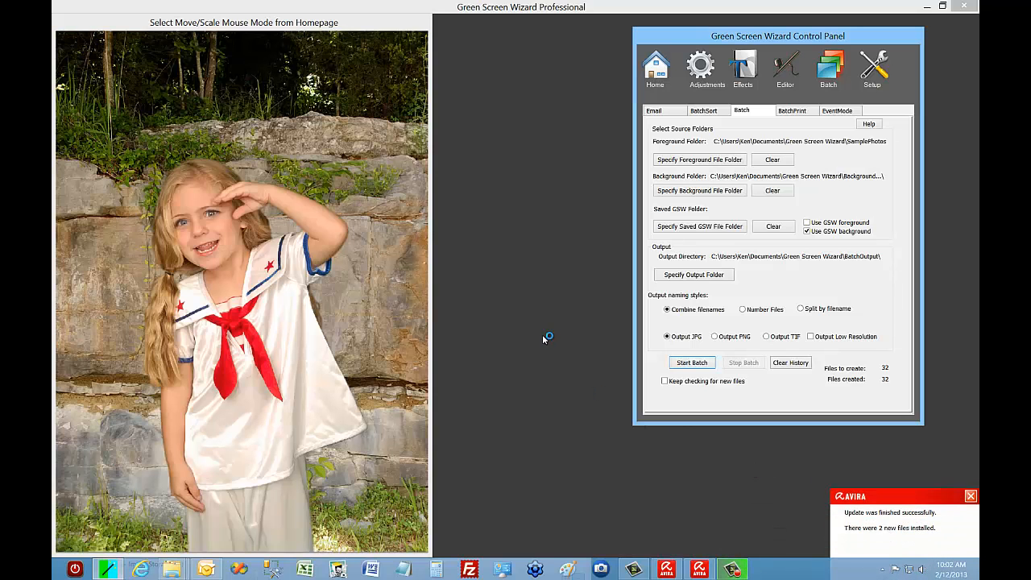
pyautogui.click(971, 458)
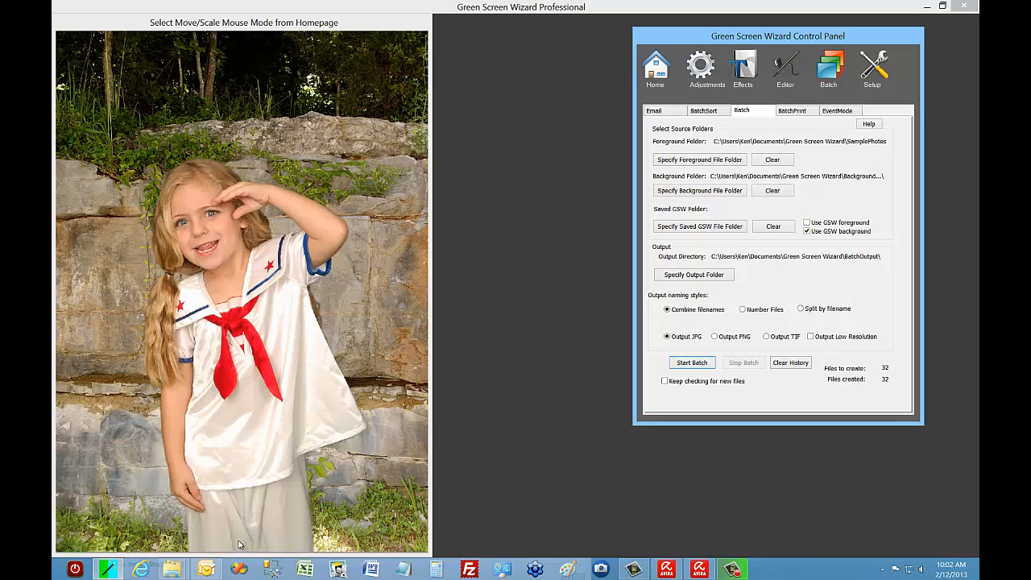
# Open the BatchOutput folder in File Explorer and look through the generated foreground and background combinations.
pyautogui.click(179, 565)
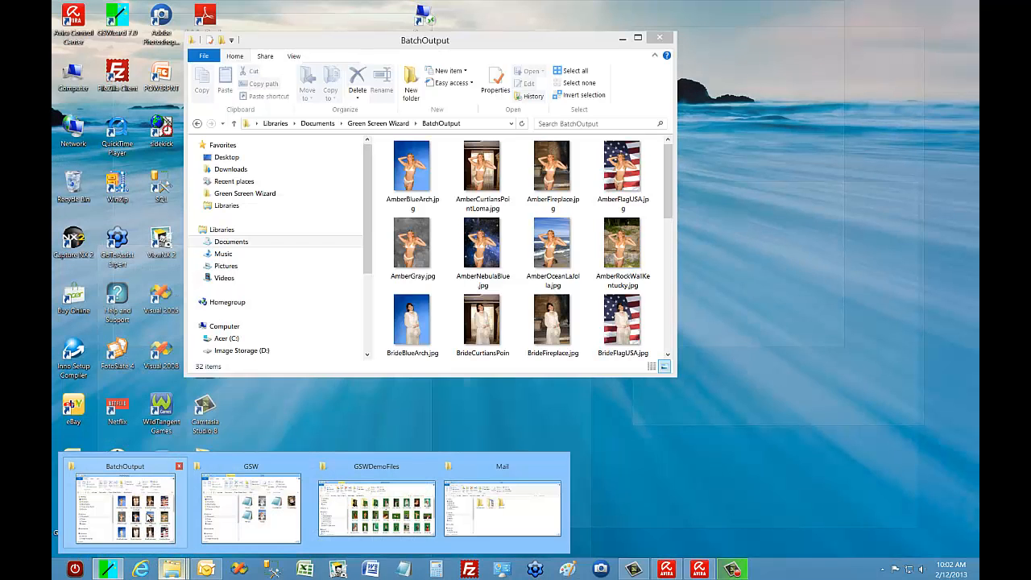
pyautogui.click(149, 516)
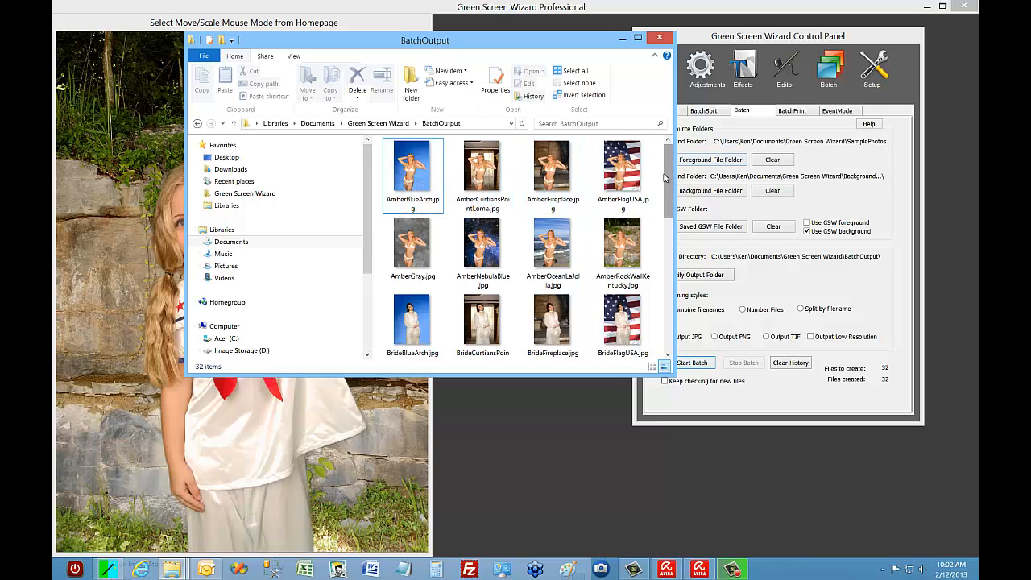
pyautogui.scroll(-1, 665, 173)
pyautogui.moveTo(664, 173); pyautogui.dragTo(526, 221)
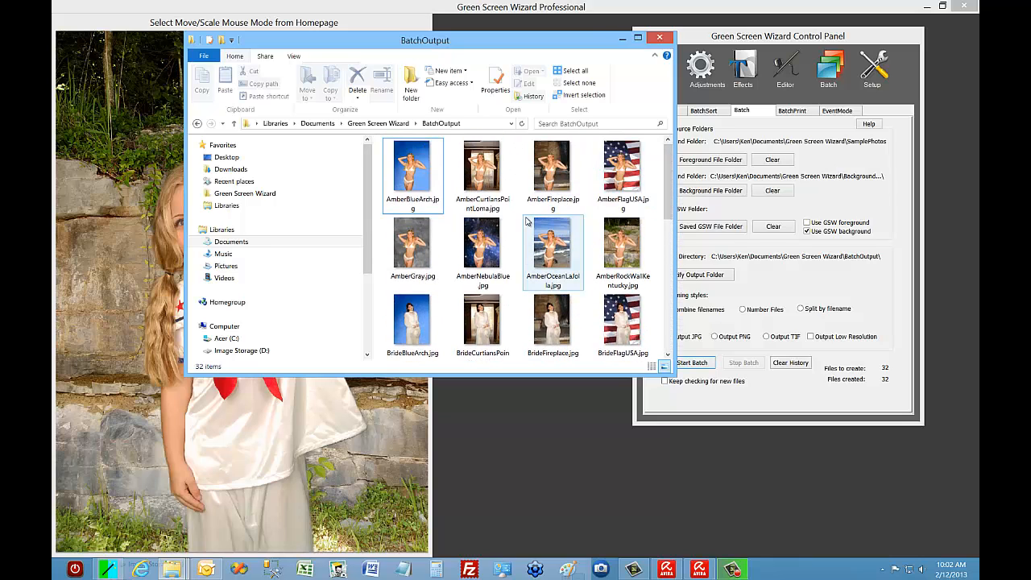
# Delete all generated images from the BatchOutput folder and clear the batch background folder setting in Green Screen Wizard.
pyautogui.moveTo(526, 222)
pyautogui.hotkey('ctrl', 'a')
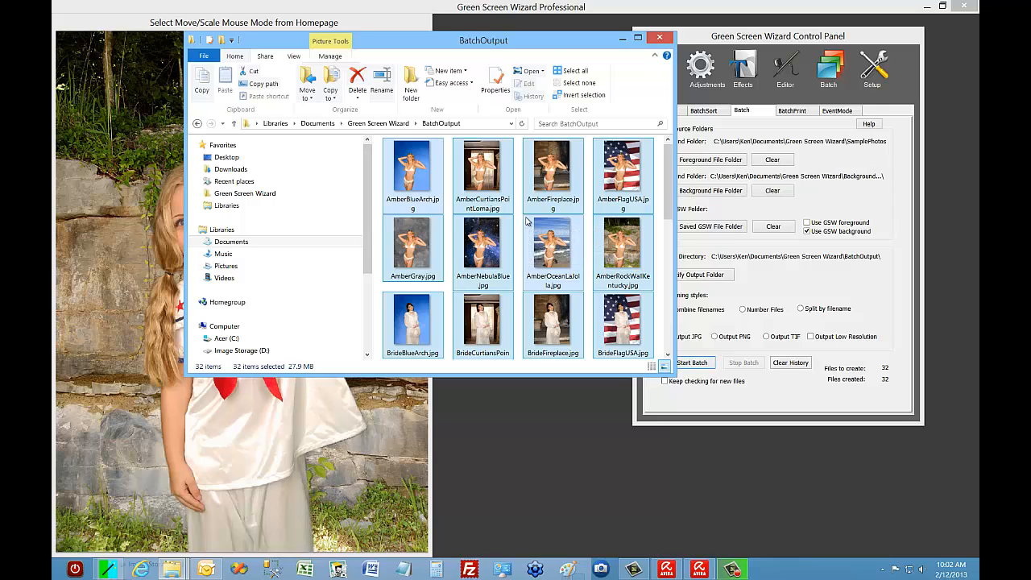
pyautogui.press('Delete')
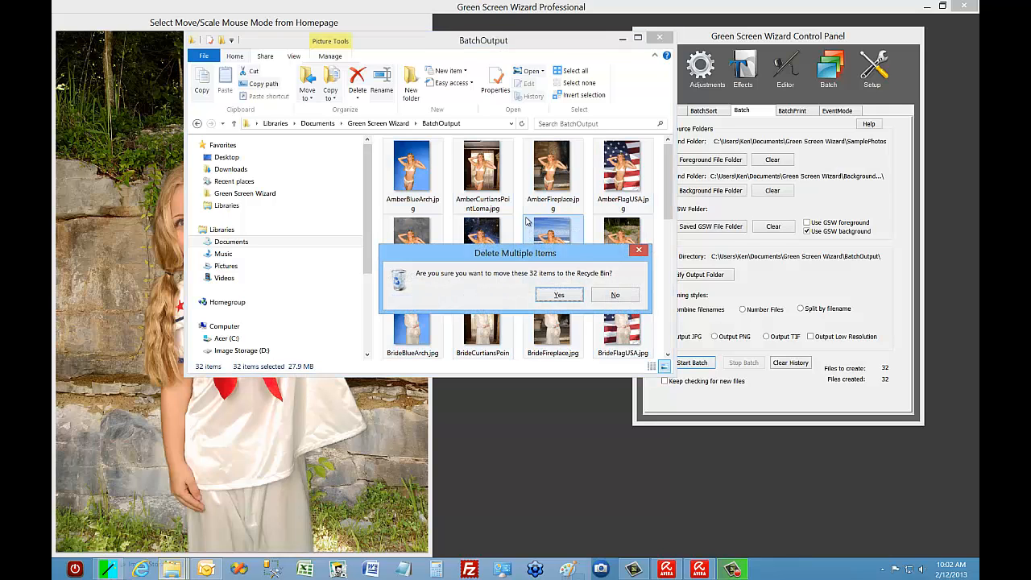
pyautogui.click(569, 297)
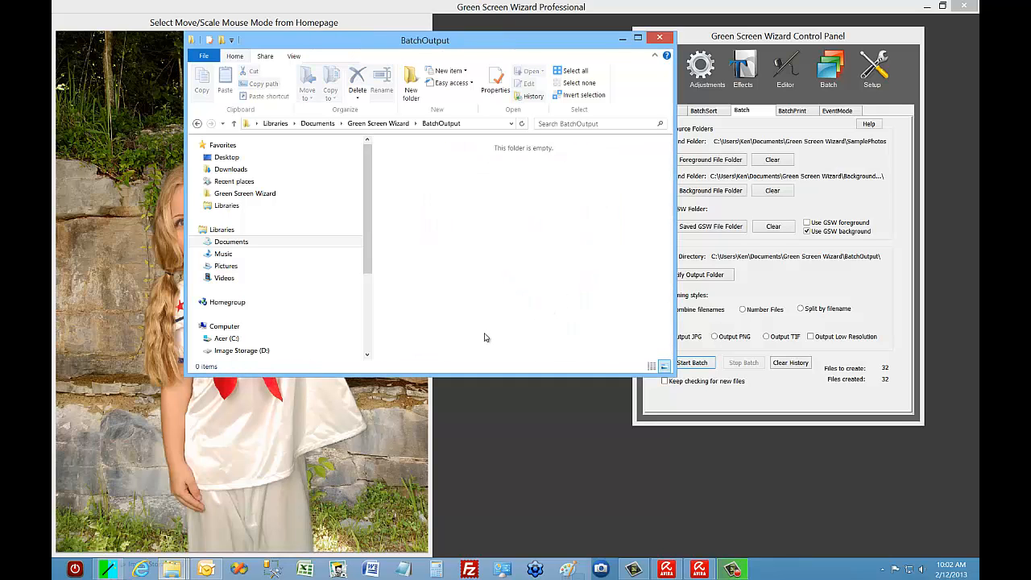
pyautogui.click(775, 192)
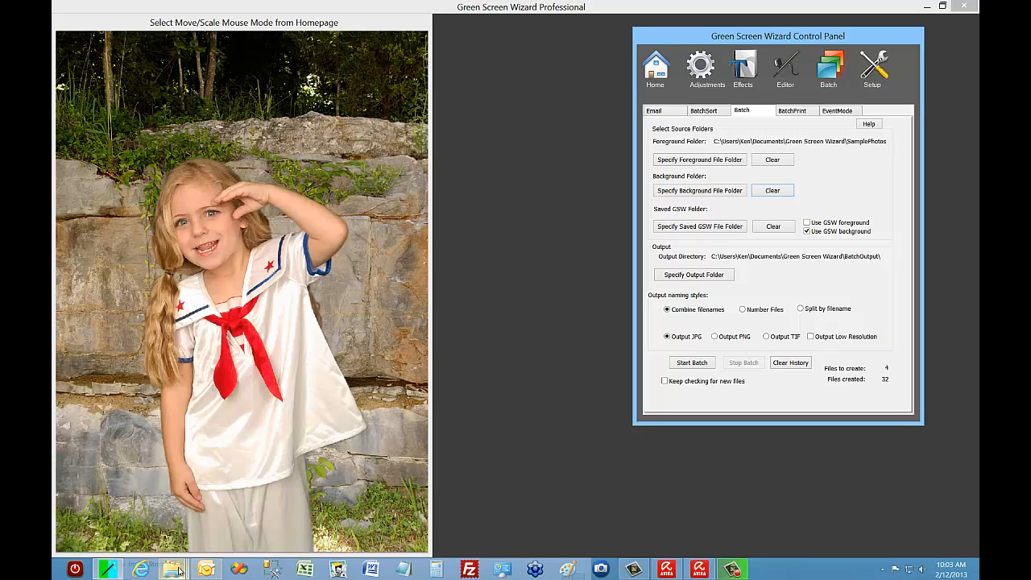
# Examine the saved GSW files and their images in File Explorer's GSW folder, and check Green Screen Wizard's default setup options.
pyautogui.moveTo(180, 570)
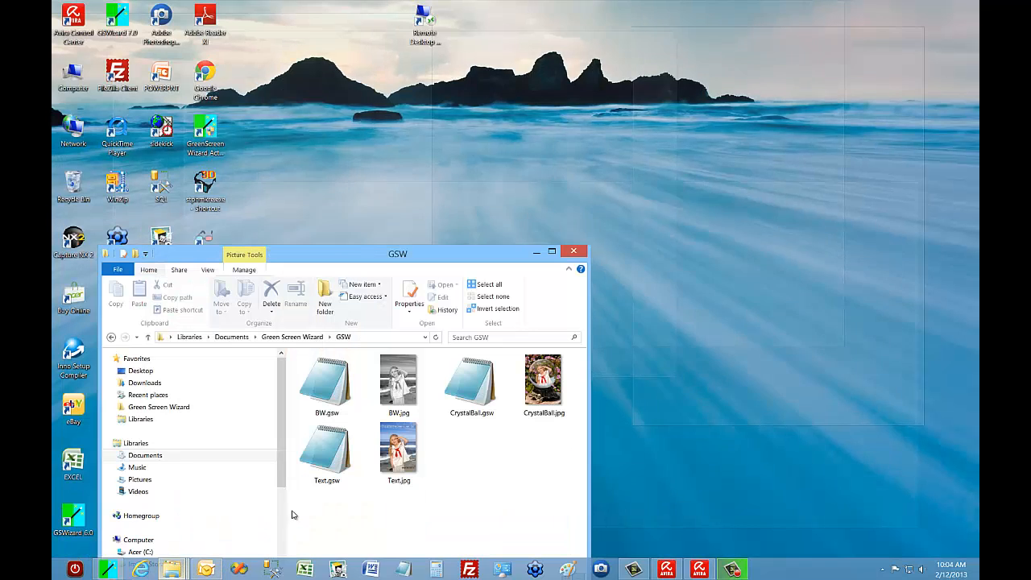
pyautogui.click(288, 525)
pyautogui.moveTo(483, 244); pyautogui.dragTo(544, 151)
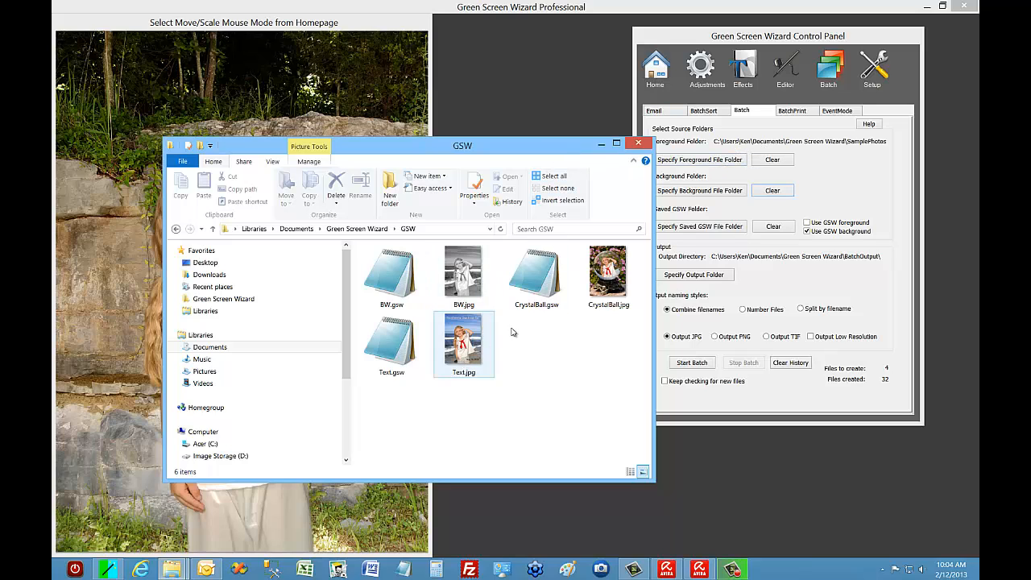
pyautogui.click(600, 144)
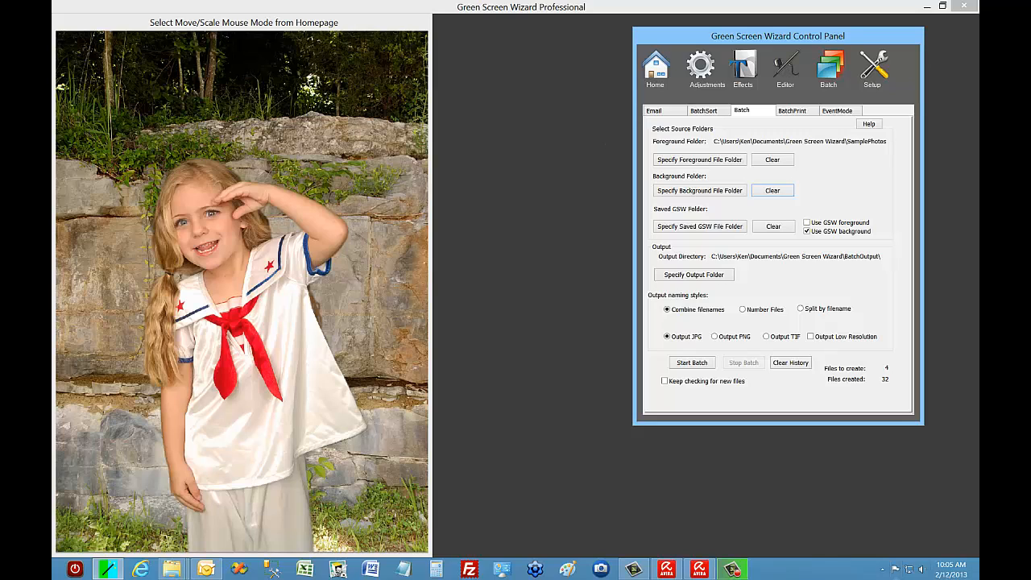
pyautogui.click(874, 71)
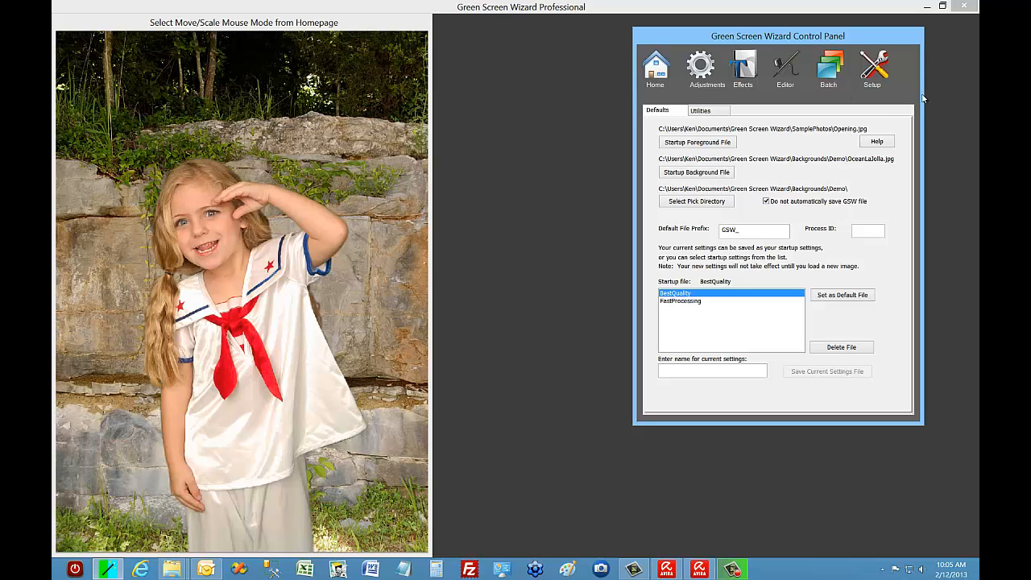
pyautogui.click(832, 73)
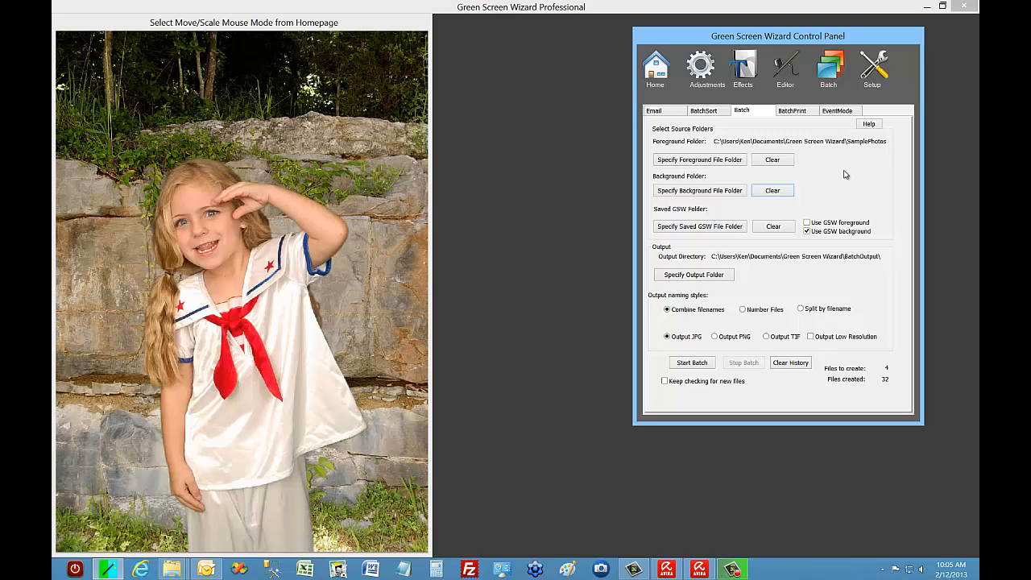
# Set the batch saved GSW folder to the GSW folder under My Documents\Green Screen Wizard.
pyautogui.click(694, 228)
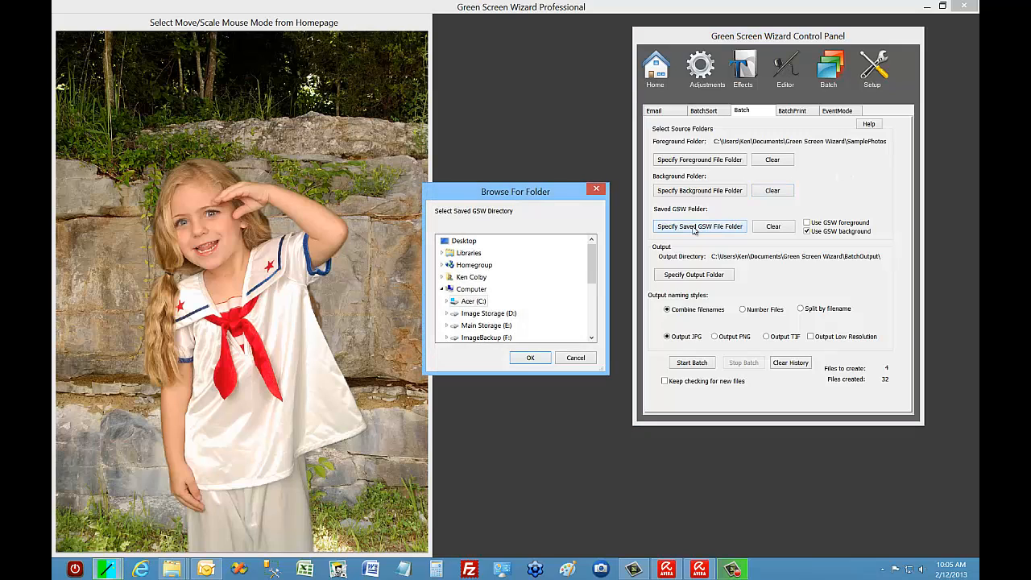
pyautogui.click(467, 277)
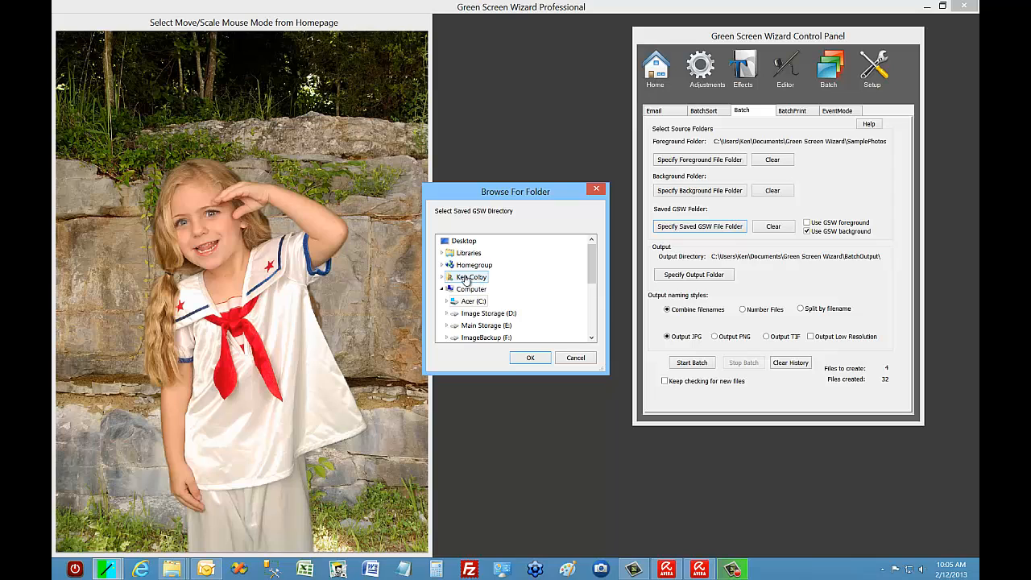
pyautogui.doubleClick(466, 278)
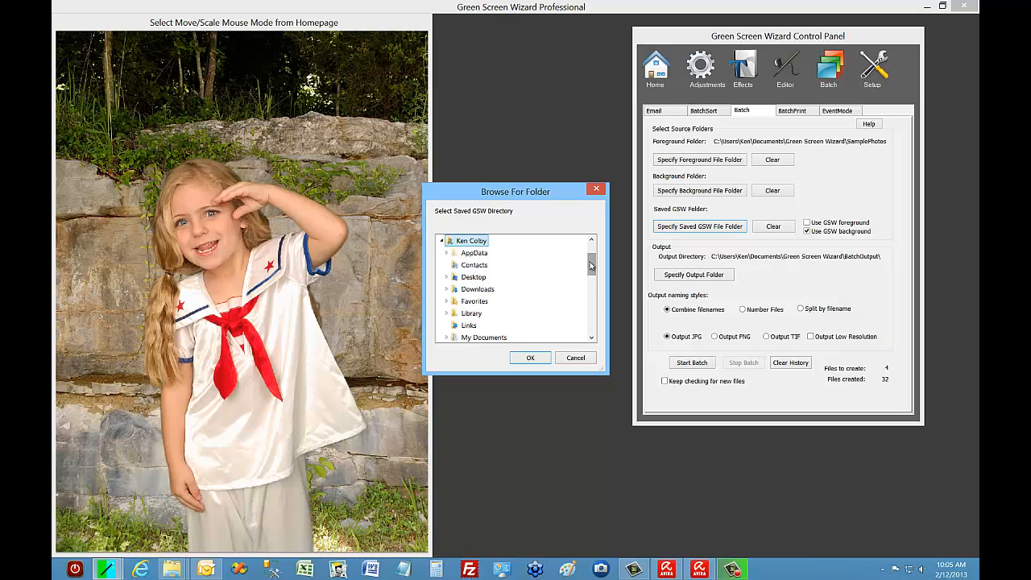
pyautogui.moveTo(589, 267)
pyautogui.mouseDown()
pyautogui.moveTo(579, 285)
pyautogui.moveTo(586, 276)
pyautogui.mouseUp()
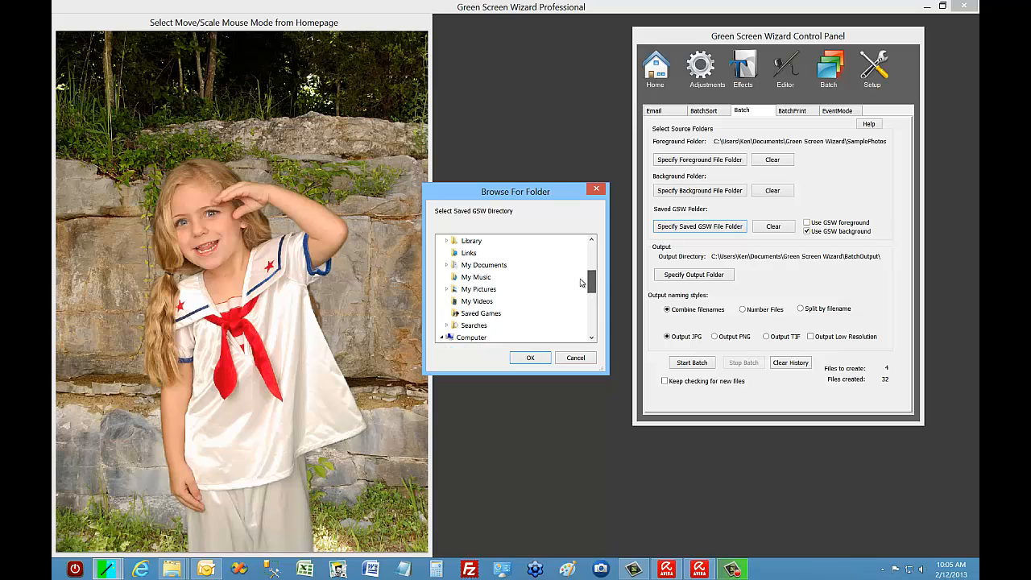
pyautogui.doubleClick(493, 265)
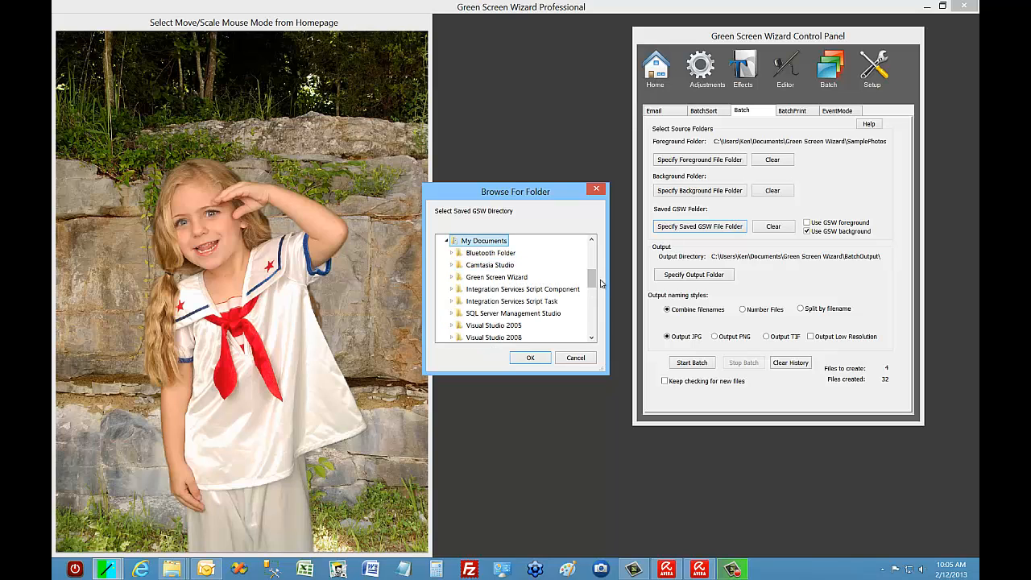
pyautogui.doubleClick(587, 279)
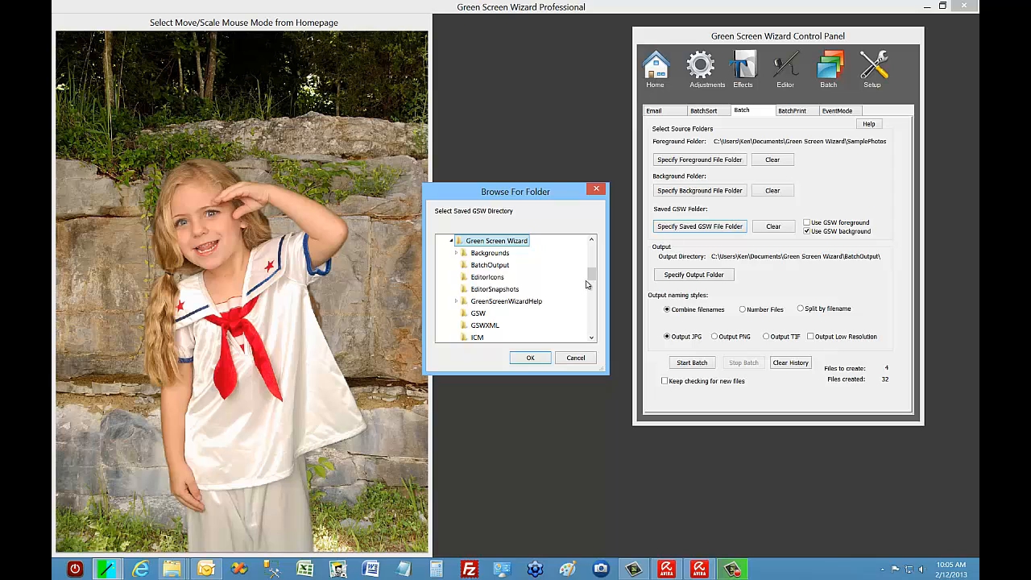
pyautogui.moveTo(589, 277); pyautogui.dragTo(591, 282)
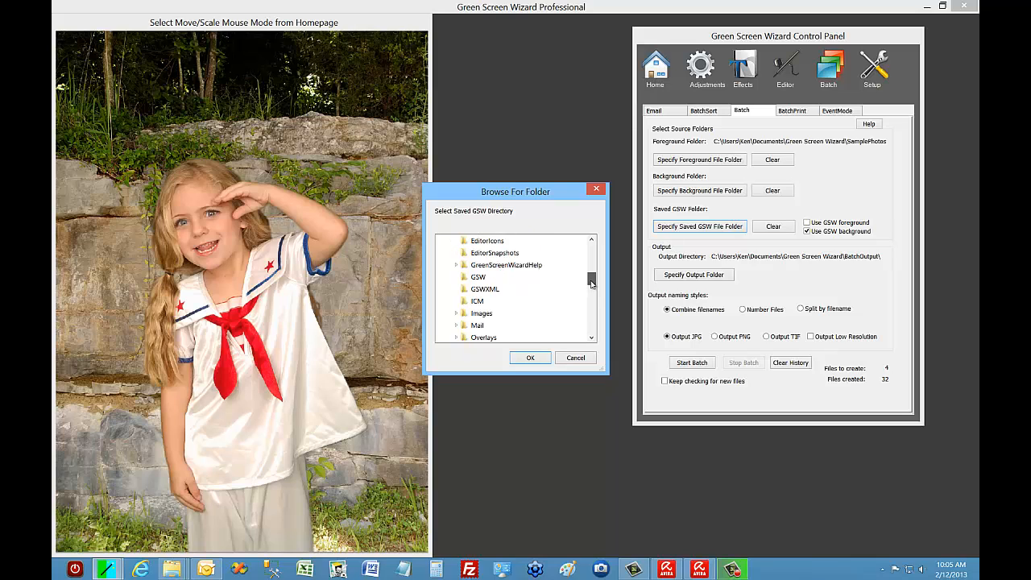
pyautogui.click(478, 276)
pyautogui.click(533, 357)
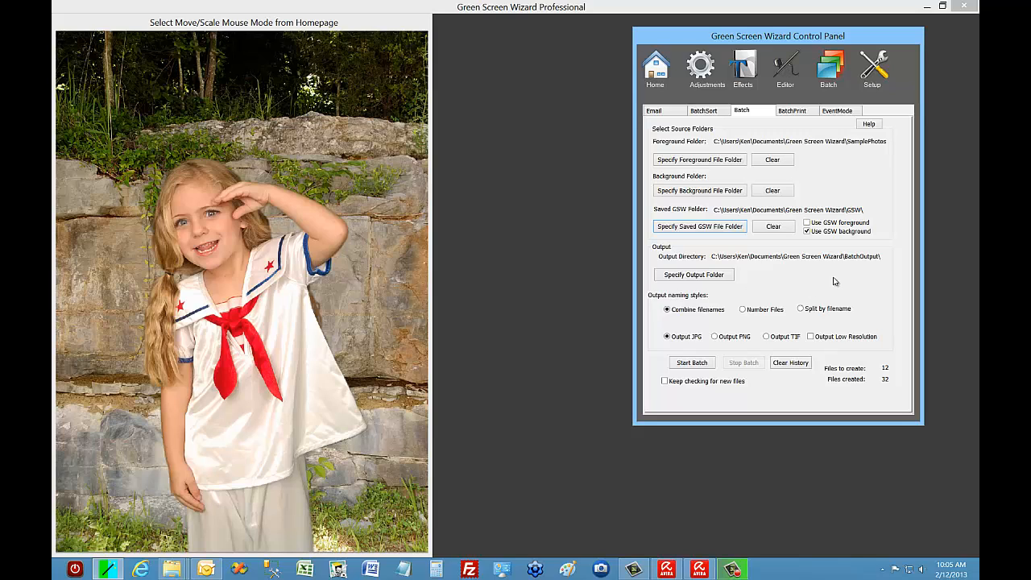
# Clear the batch history and run the batch with the SamplePhotos foregrounds and the saved GSW files.
pyautogui.click(803, 364)
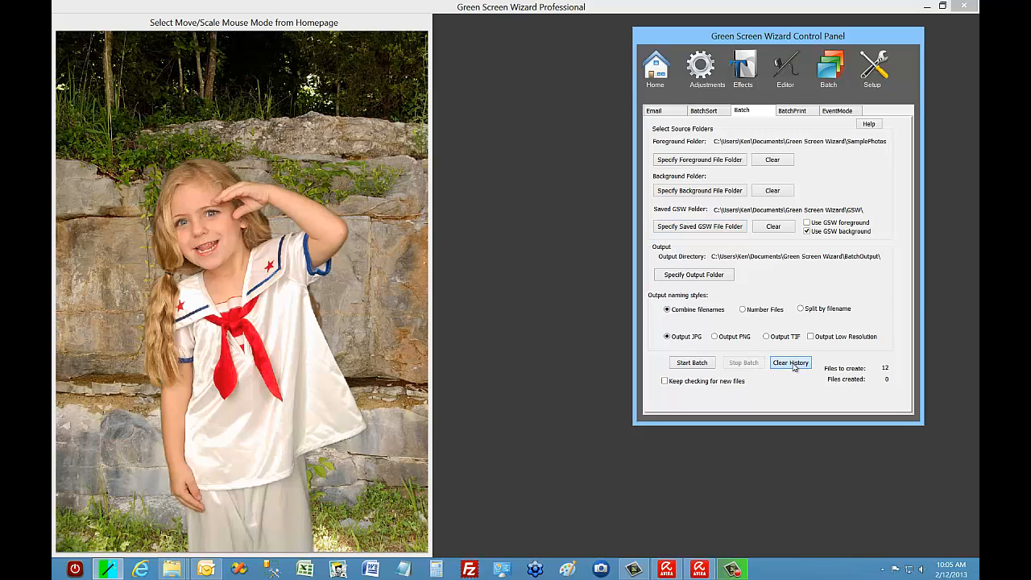
pyautogui.click(689, 363)
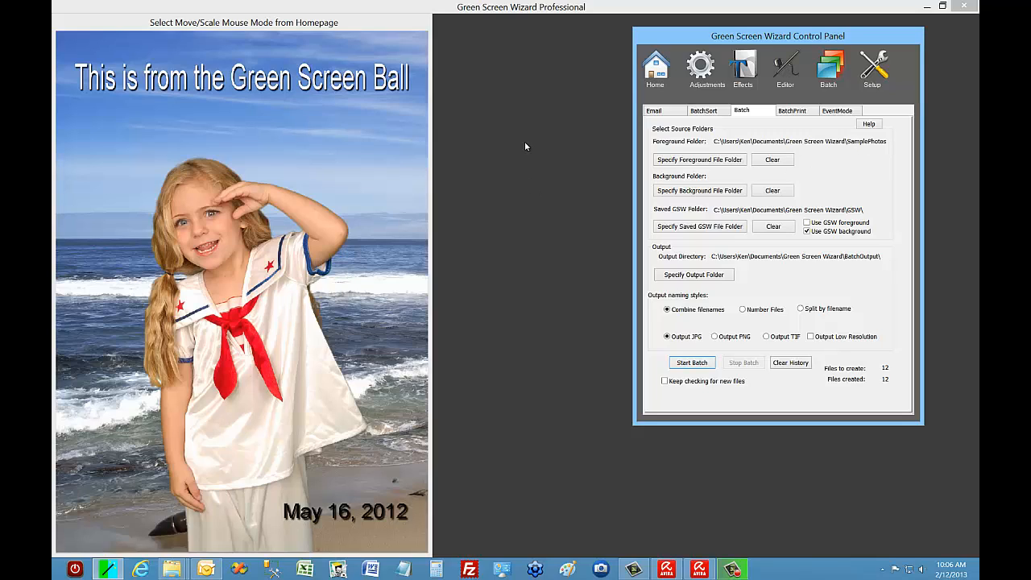
# Set up the Brother HL-4150CDN series as the batch print printer, leaving its properties at their defaults.
pyautogui.click(790, 112)
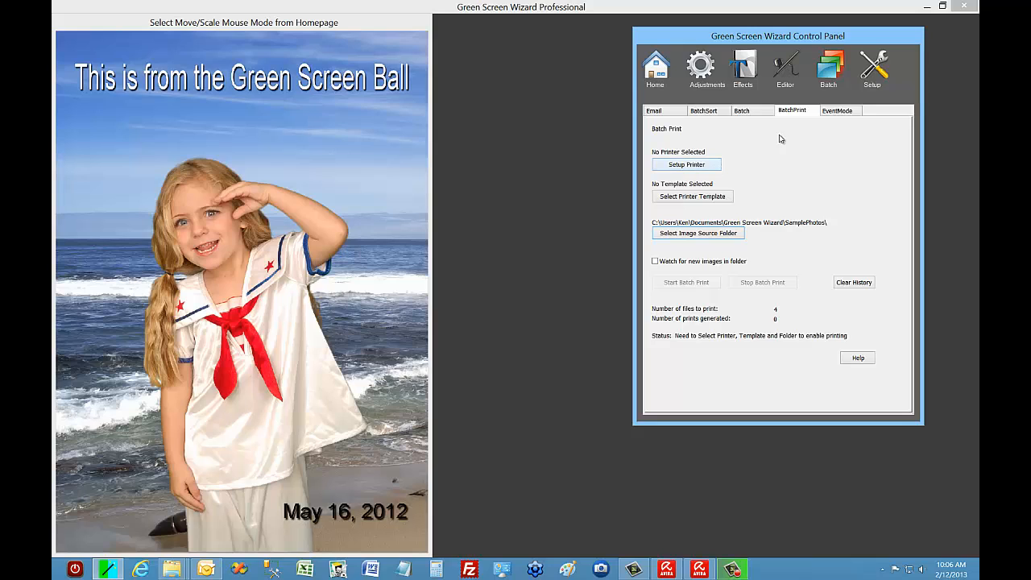
pyautogui.click(697, 166)
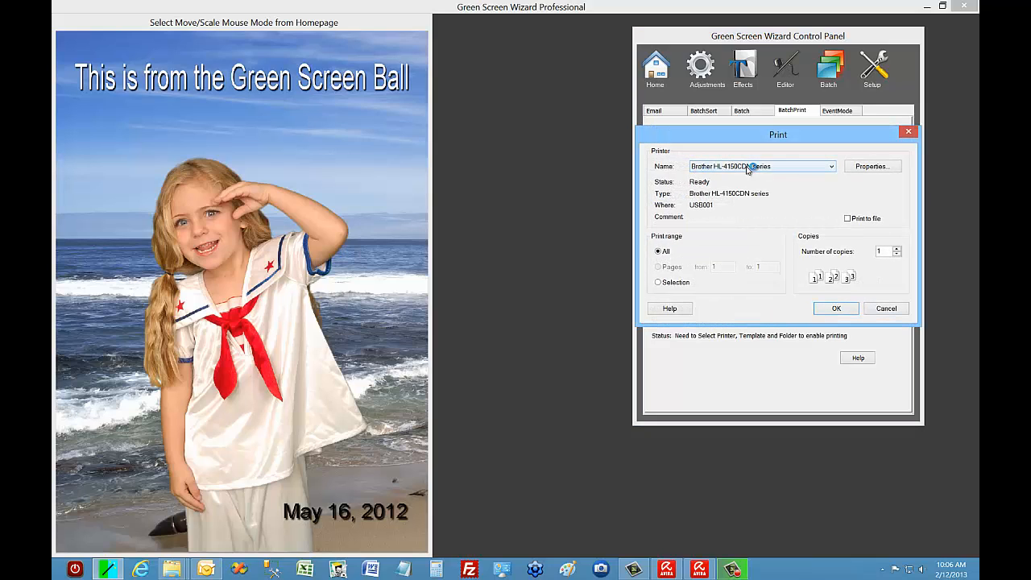
pyautogui.click(882, 168)
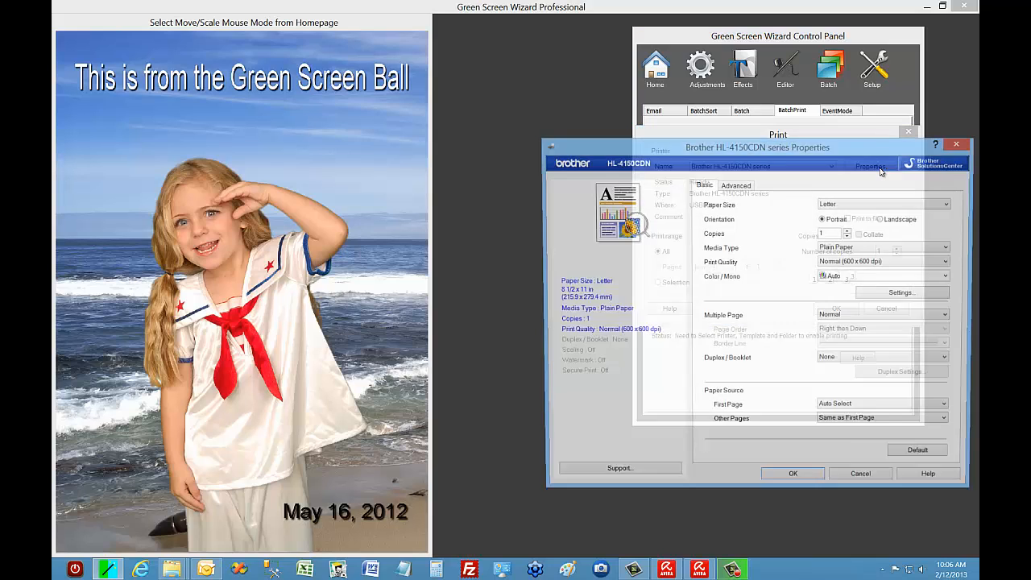
pyautogui.click(959, 145)
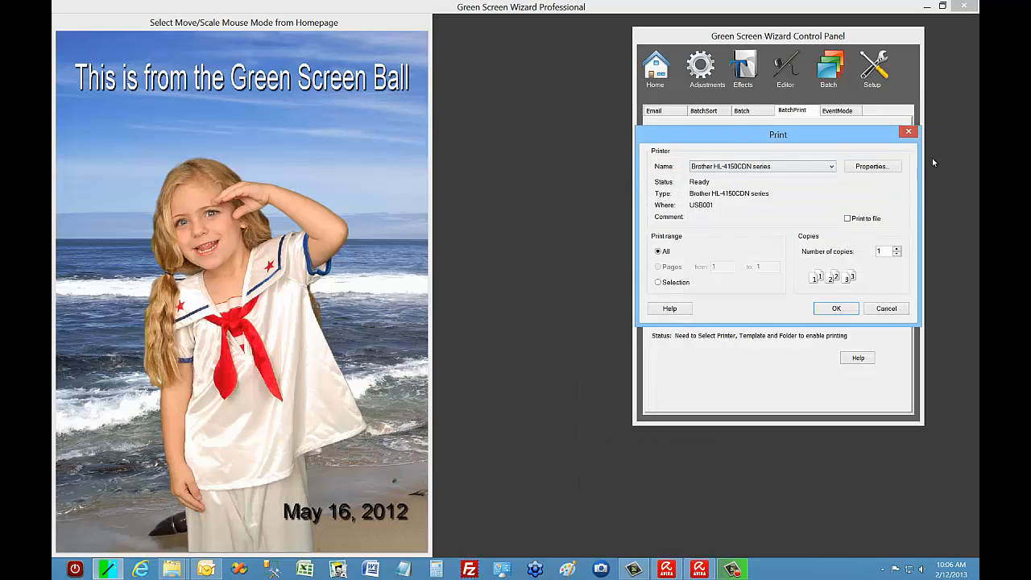
pyautogui.click(832, 308)
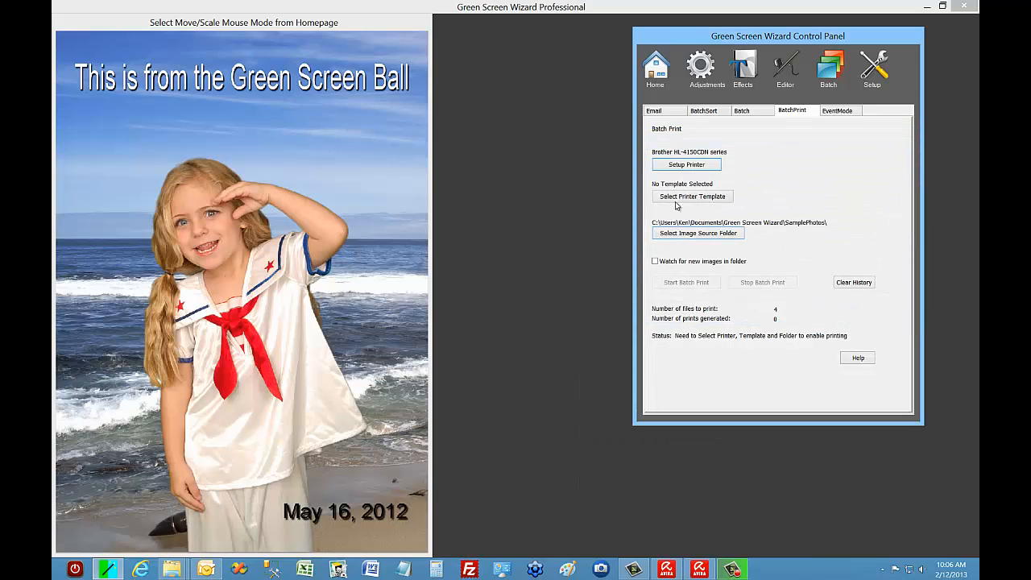
# Choose the Four 4x5 printer template for batch printing.
pyautogui.click(675, 197)
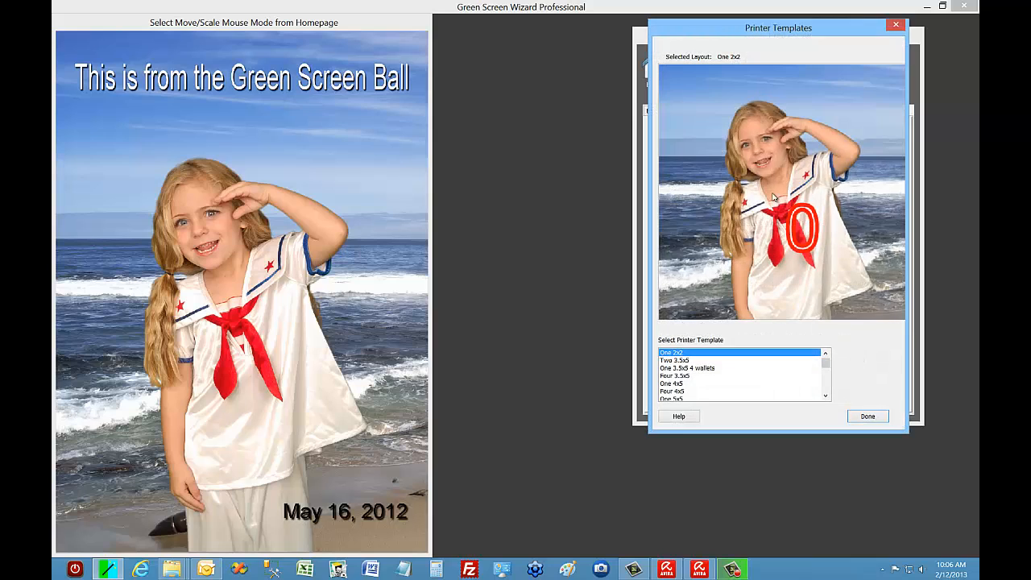
pyautogui.click(674, 391)
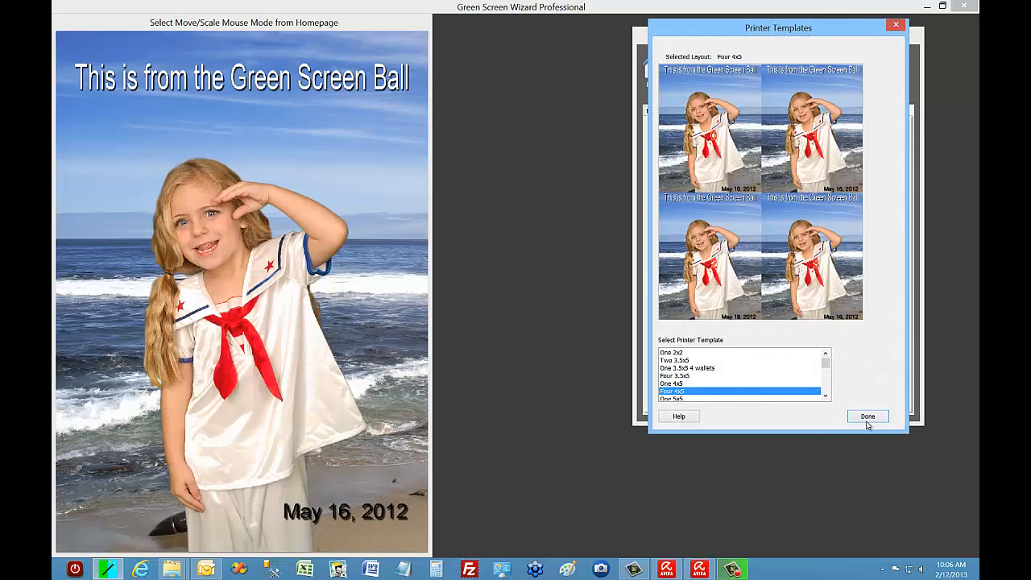
pyautogui.click(868, 417)
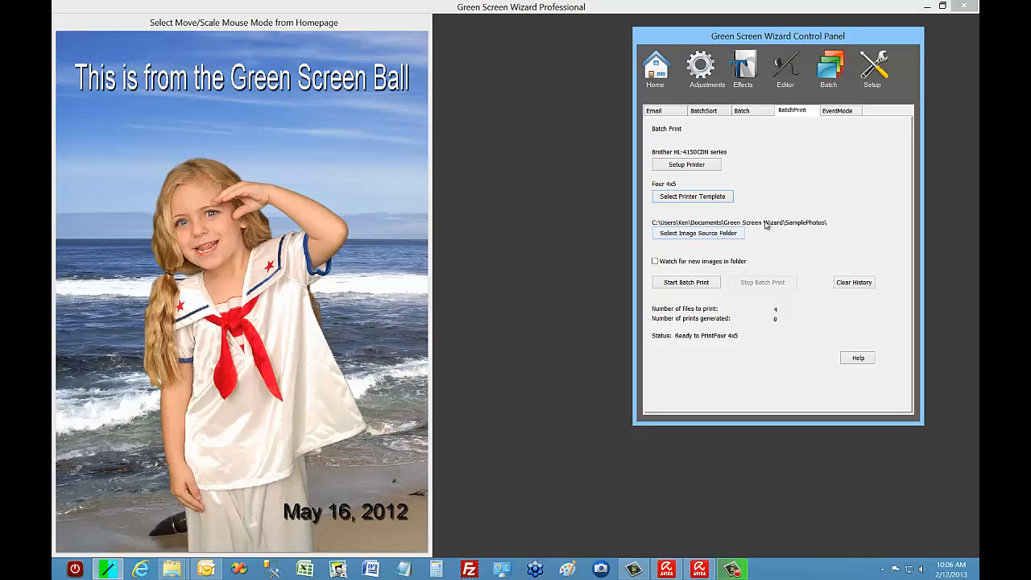
# Set the batch print image source folder to Green Screen Wizard\BatchOutput and clear the print history.
pyautogui.click(721, 236)
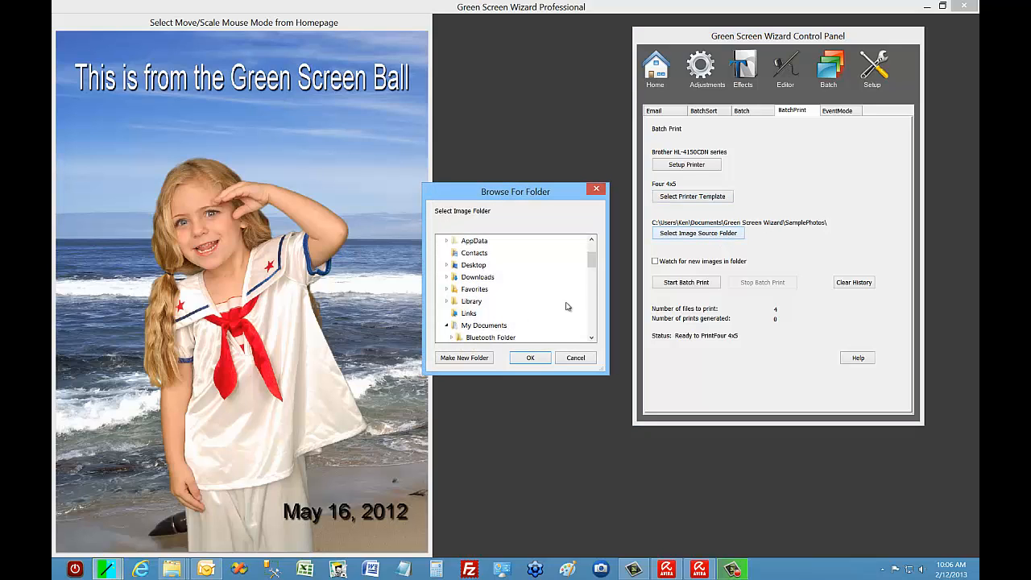
pyautogui.moveTo(591, 264); pyautogui.dragTo(571, 283)
pyautogui.click(501, 258)
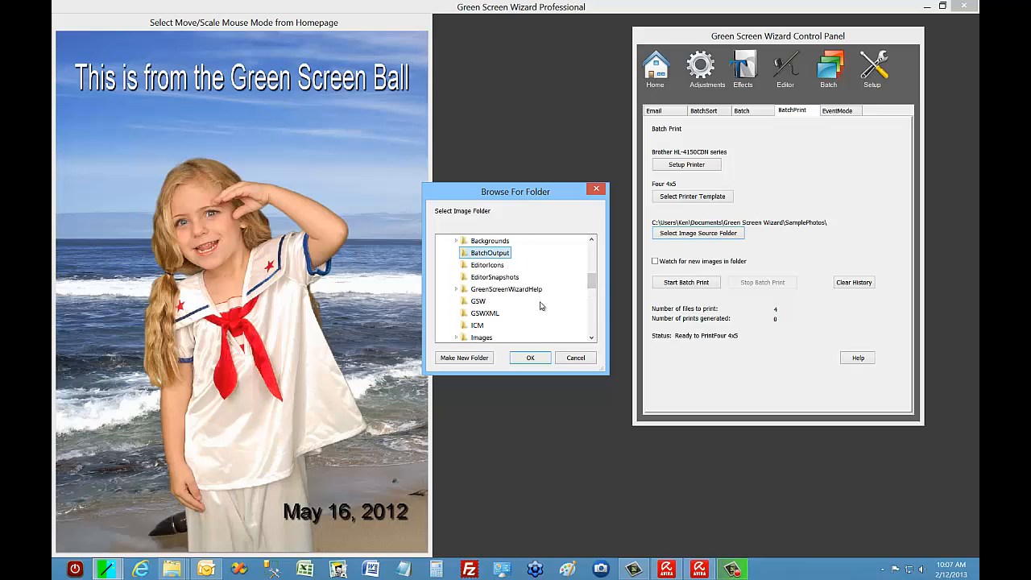
pyautogui.click(536, 356)
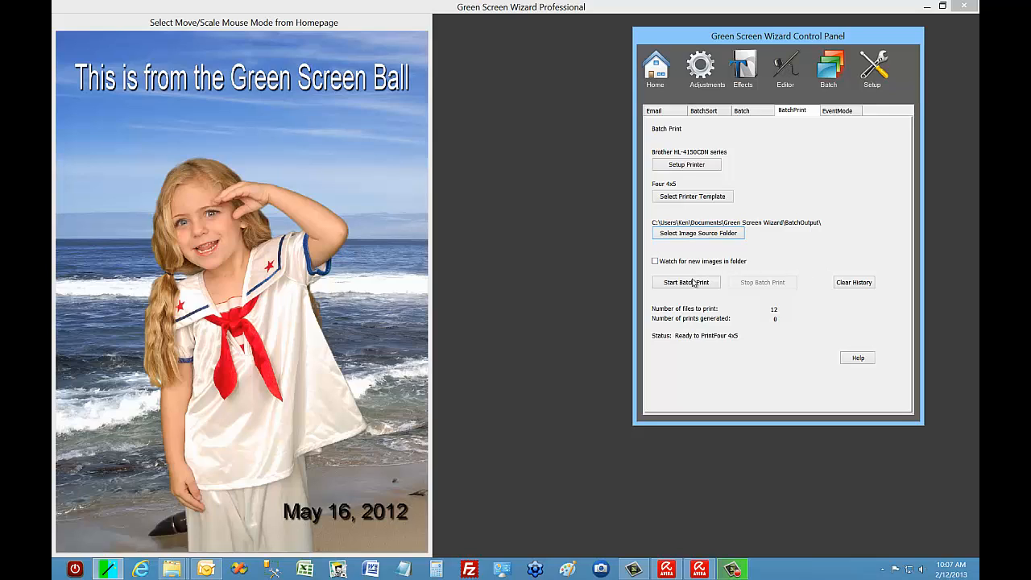
pyautogui.click(849, 288)
pyautogui.click(754, 114)
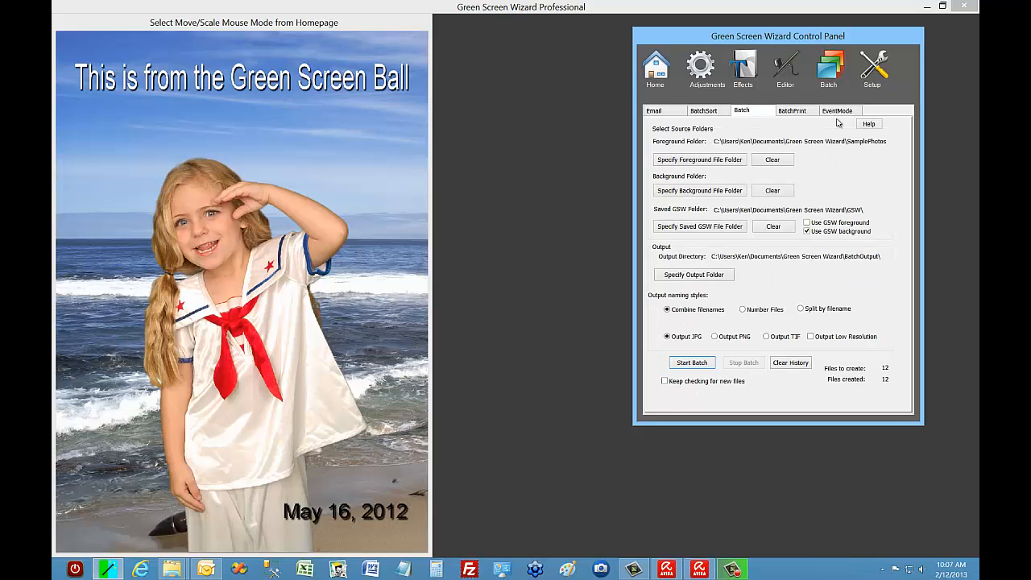
pyautogui.click(797, 113)
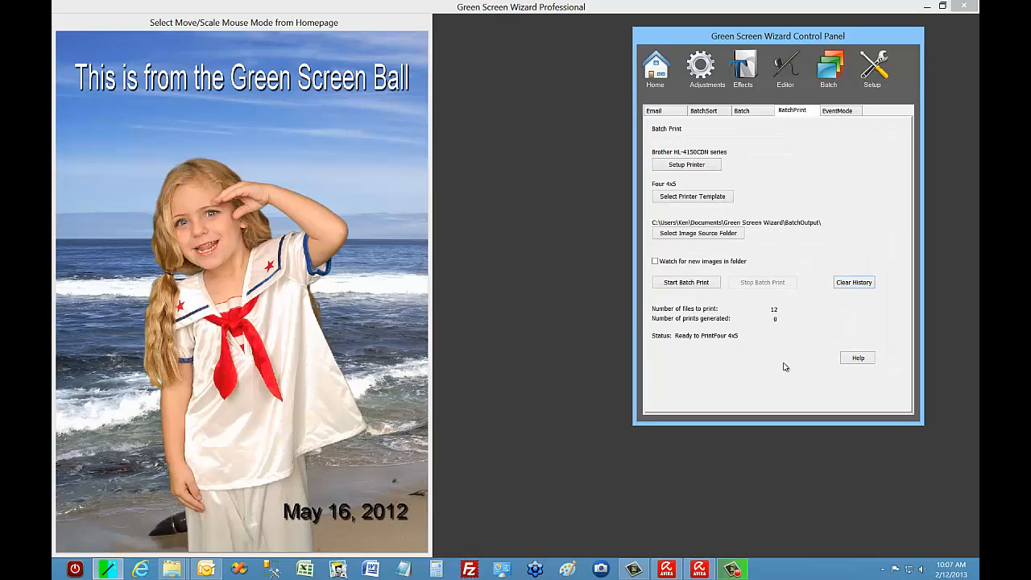